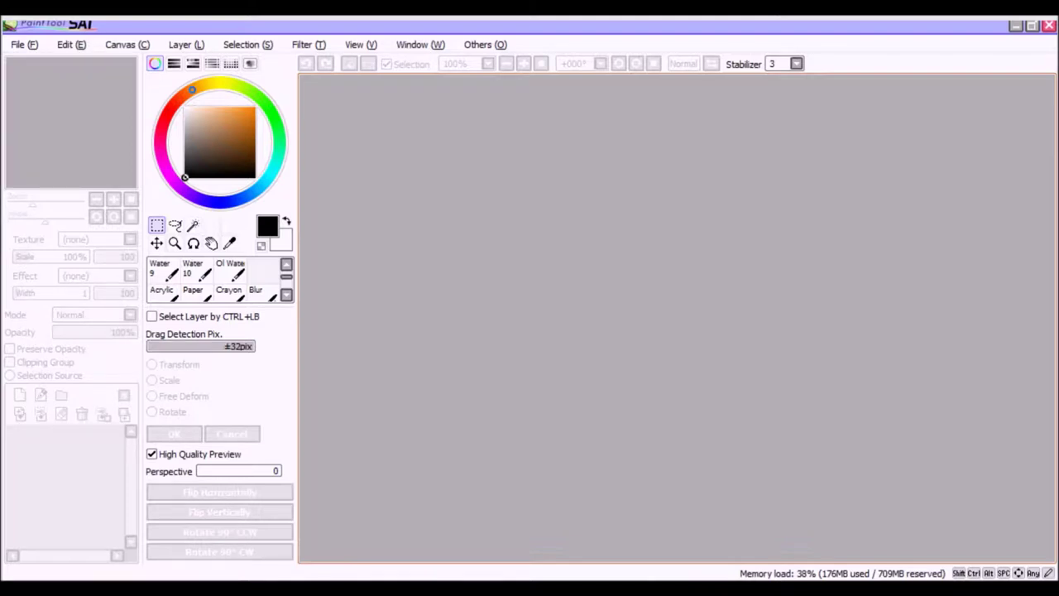
Create a new canvas from the A4 - 300dpi preset and rotate it 90° clockwise to landscape.
click(24, 45)
click(41, 64)
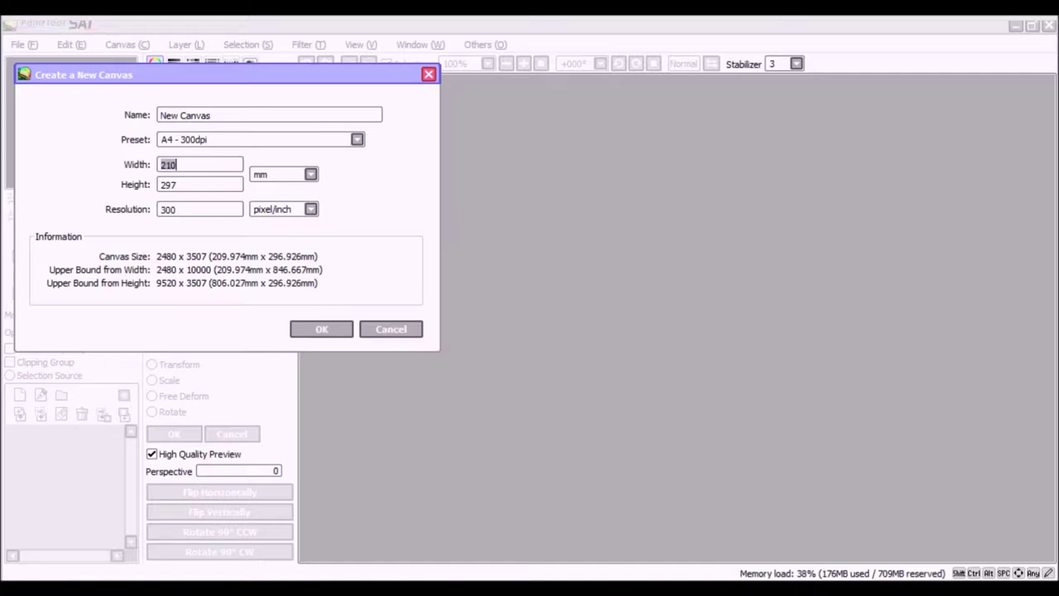
key(Return)
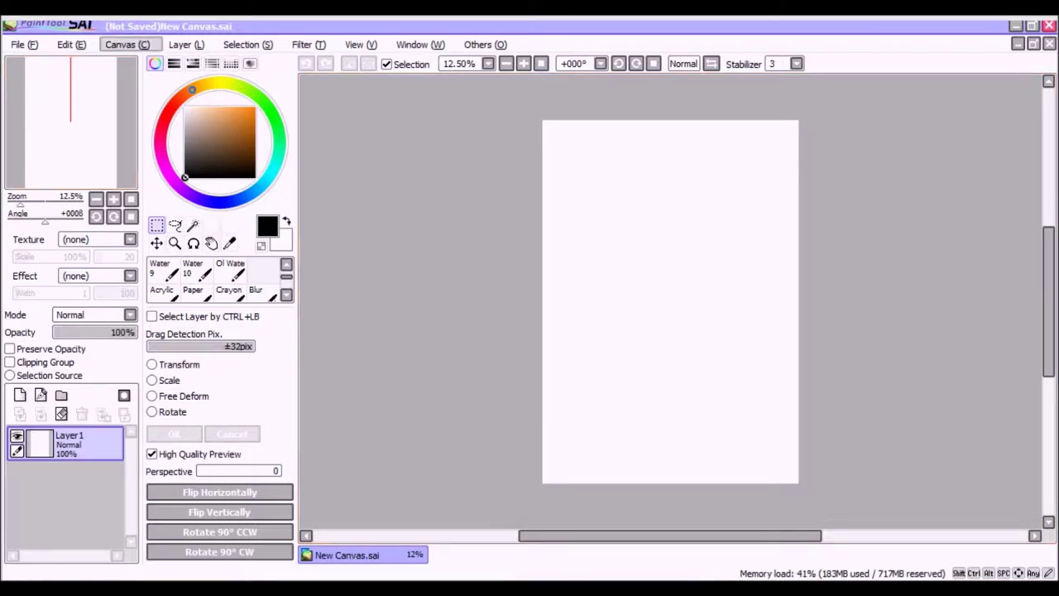
key(alt+c)
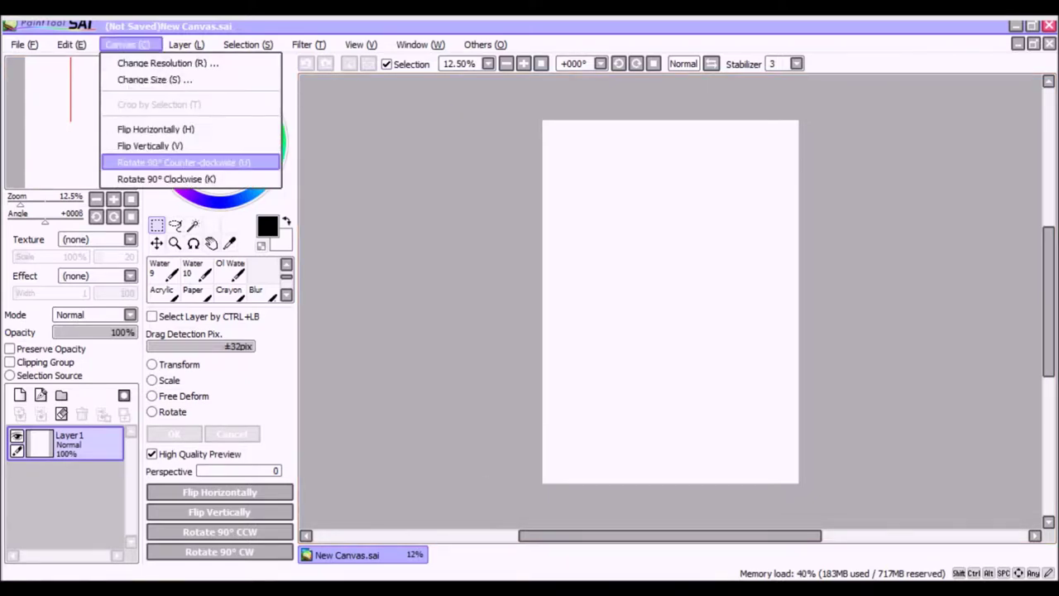
click(165, 179)
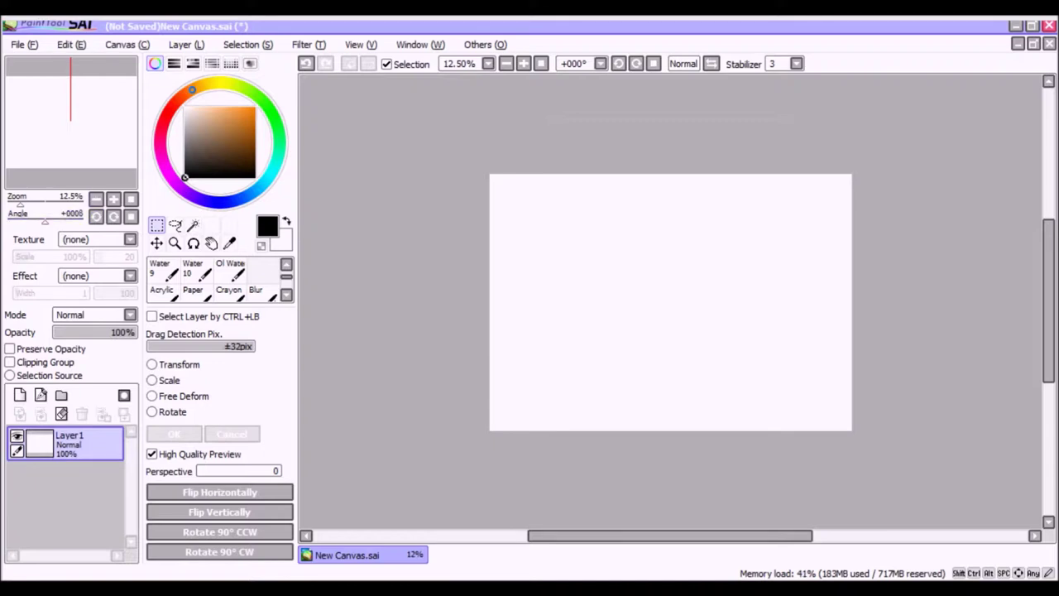
Sketch an egg-shaped head outline narrowing to the chin, using the Crayon brush at size 12 in overlapping light strokes.
drag(44, 220, 31, 203)
click(131, 216)
drag(671, 536, 636, 536)
drag(571, 536, 577, 535)
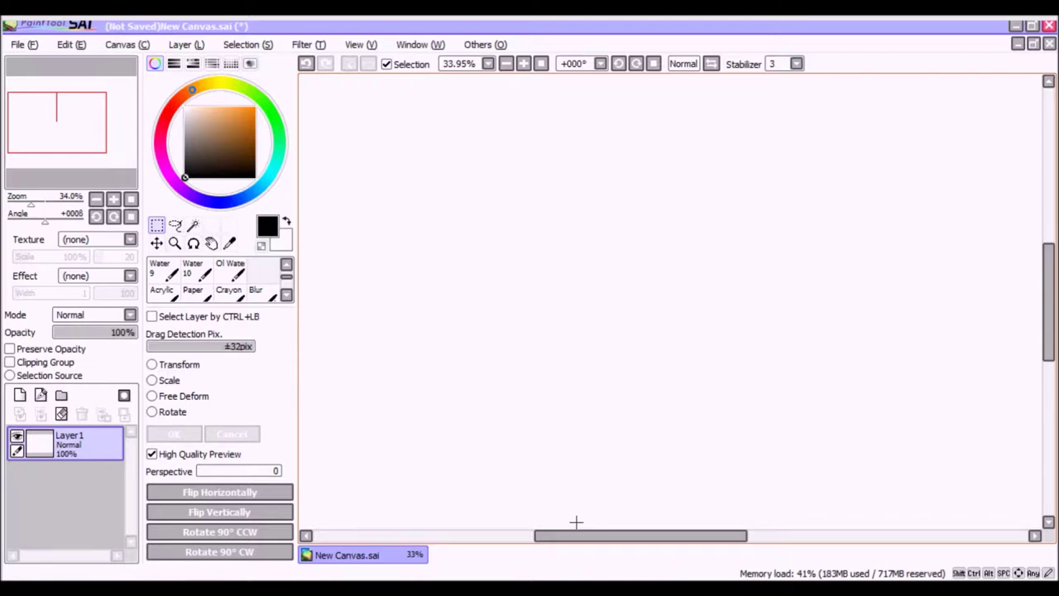
click(229, 292)
click(286, 296)
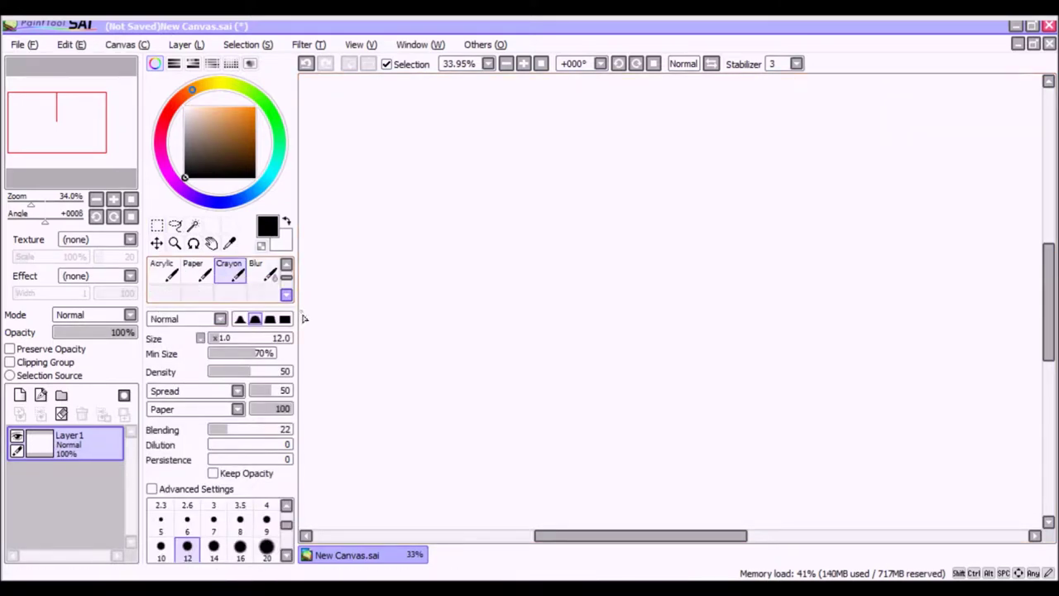
mouse_move(409, 174)
mouse_down()
mouse_move(400, 194)
mouse_move(477, 301)
mouse_move(445, 326)
mouse_move(397, 226)
mouse_move(358, 248)
mouse_move(385, 319)
mouse_up()
click(306, 64)
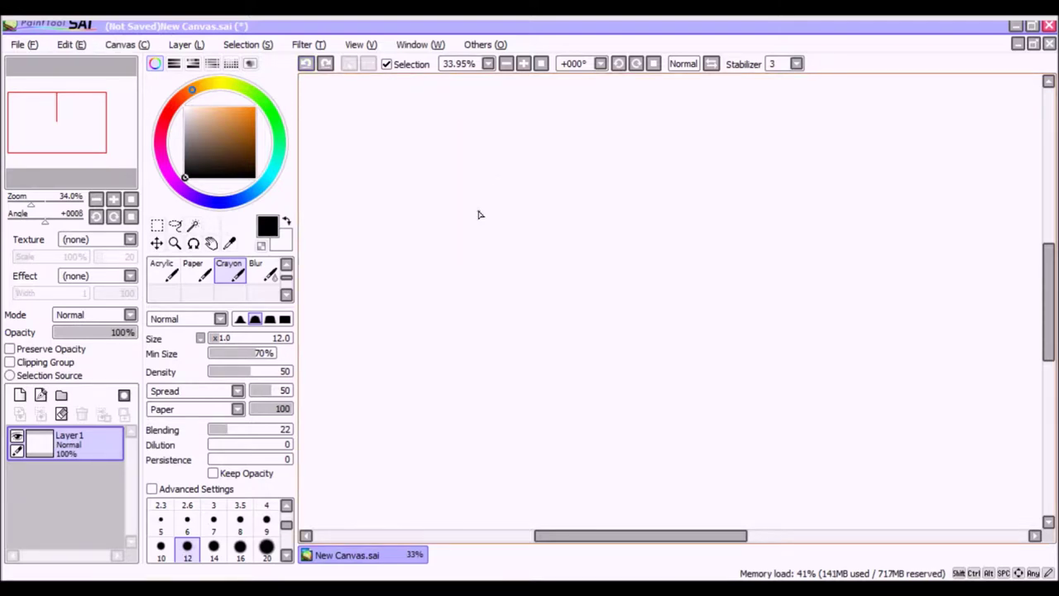
click(285, 264)
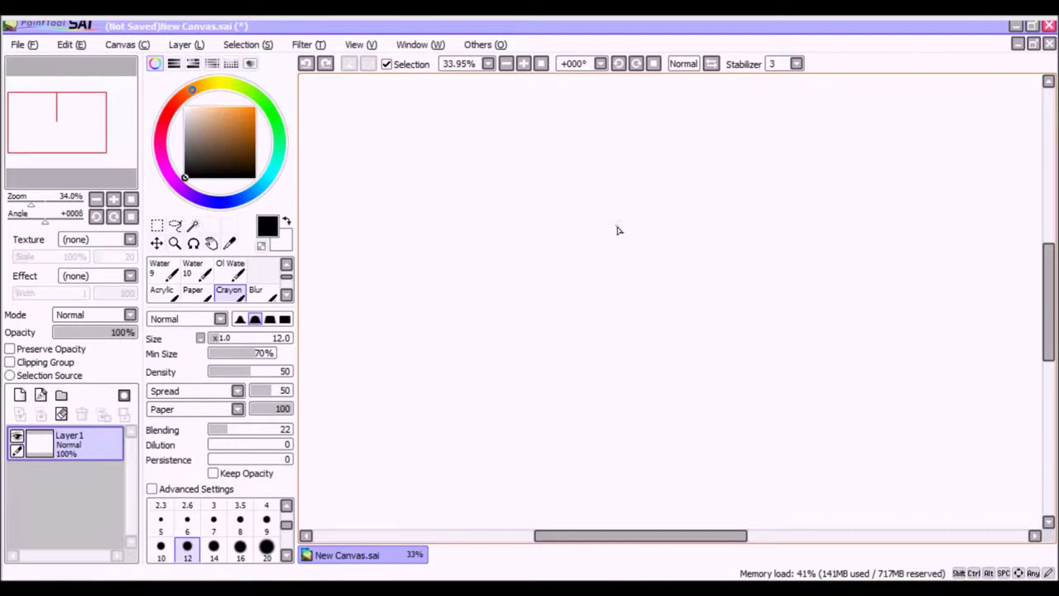
mouse_move(633, 135)
mouse_down()
mouse_move(560, 139)
mouse_move(508, 203)
mouse_up()
mouse_move(546, 149)
mouse_down()
mouse_move(506, 290)
mouse_move(506, 278)
mouse_up()
drag(517, 221, 556, 422)
drag(515, 303, 581, 440)
mouse_move(659, 137)
mouse_down()
mouse_move(709, 170)
mouse_move(725, 223)
mouse_up()
mouse_move(520, 350)
mouse_down()
mouse_move(643, 432)
mouse_move(597, 433)
mouse_move(676, 380)
mouse_up()
drag(694, 171, 714, 293)
mouse_move(706, 203)
mouse_down()
mouse_move(674, 388)
mouse_move(634, 445)
mouse_up()
drag(524, 196, 521, 330)
mouse_move(680, 147)
mouse_down()
mouse_move(713, 303)
mouse_move(682, 392)
mouse_up()
drag(617, 116, 555, 139)
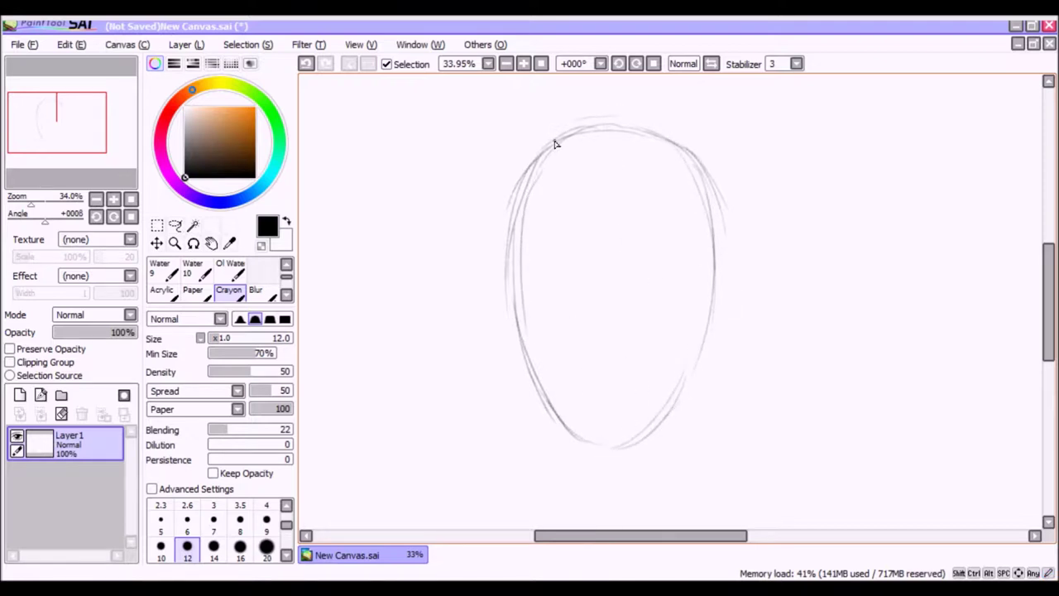
drag(550, 400, 605, 447)
drag(552, 403, 608, 440)
drag(645, 132, 583, 133)
click(515, 273)
Draw a vertical centre line through the head and a horizontal eye line across its middle.
drag(611, 89, 610, 372)
drag(613, 240, 612, 437)
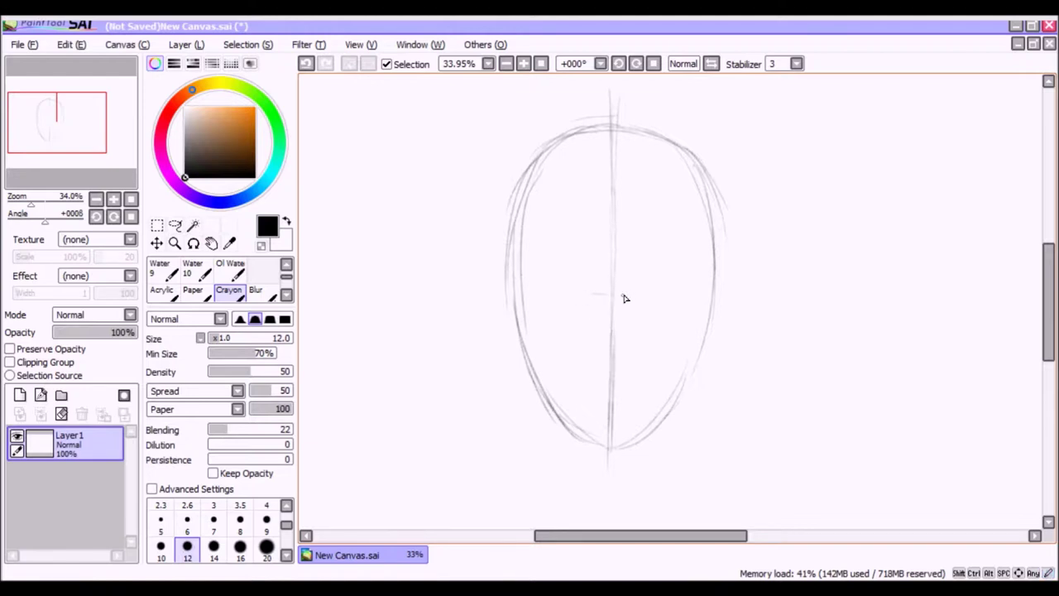
drag(558, 292, 638, 295)
drag(508, 290, 711, 291)
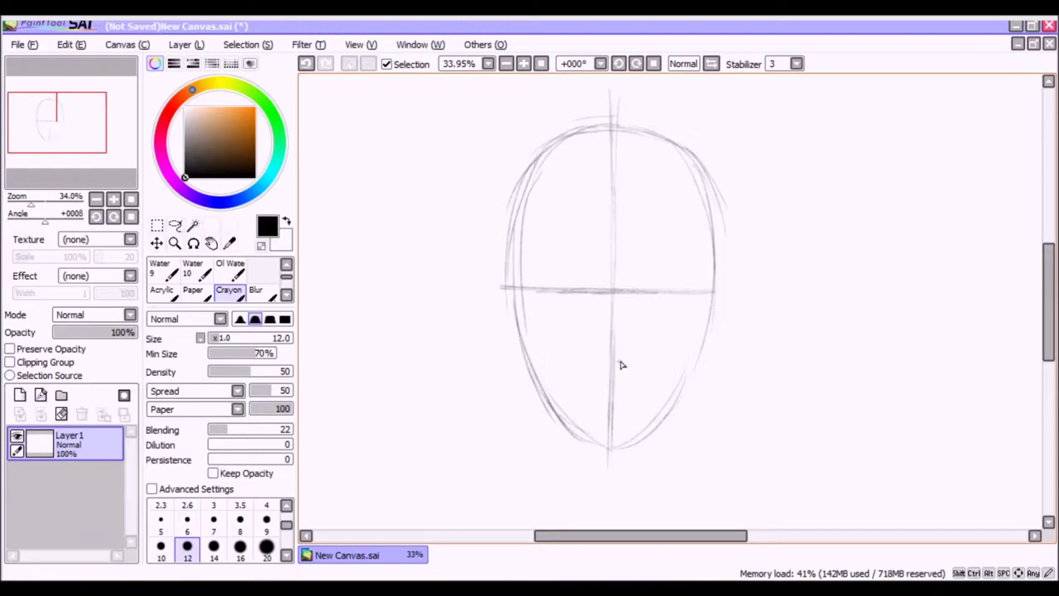
Draw a horizontal nose line between the eye line and chin, and a short mouth mark below it.
mouse_move(592, 364)
mouse_down()
mouse_move(631, 364)
mouse_move(539, 360)
mouse_up()
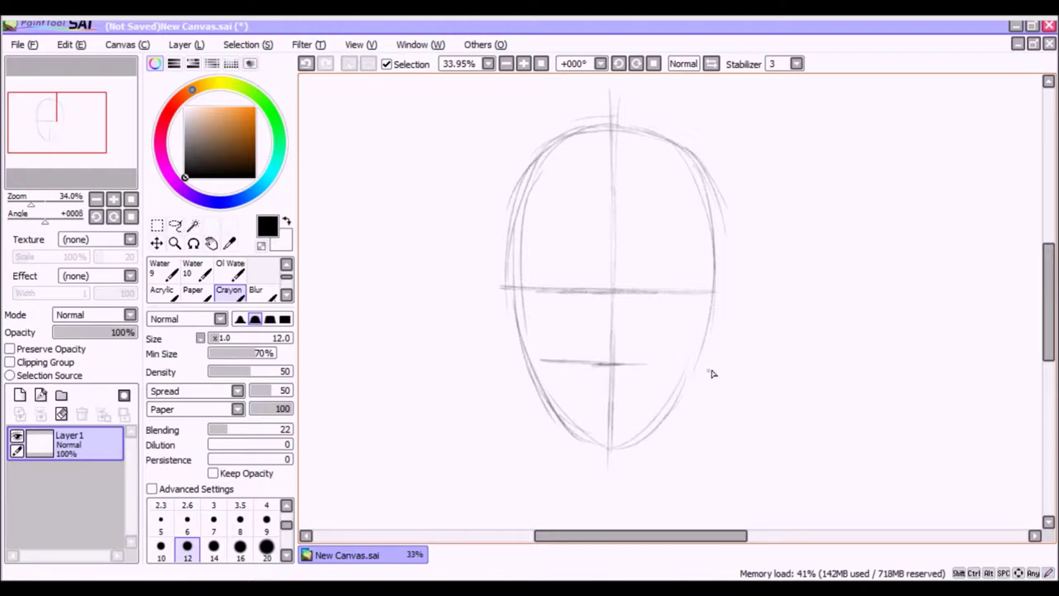
click(611, 366)
click(609, 447)
click(610, 369)
mouse_move(610, 394)
mouse_down()
mouse_move(599, 398)
mouse_move(625, 396)
mouse_up()
click(593, 369)
drag(615, 398, 625, 397)
Lower the head guide layer's opacity to 34% and add a new layer above it.
drag(89, 332, 81, 332)
click(19, 394)
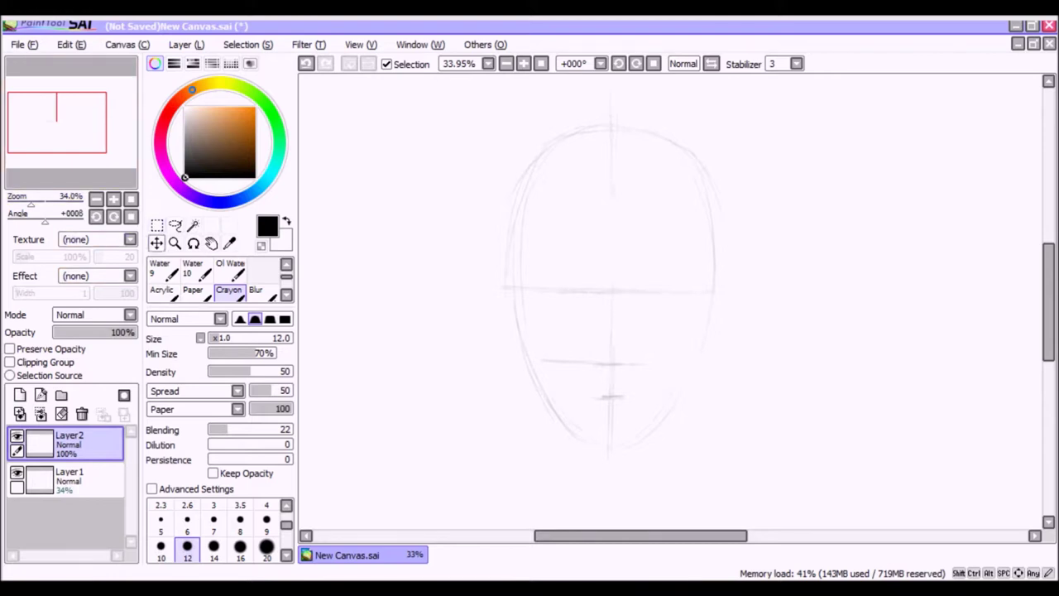
Mark the four eye corners with short Crayon ticks along the eye line, dividing it into evenly spaced eye widths.
click(174, 243)
mouse_move(475, 102)
mouse_down()
mouse_move(626, 240)
mouse_move(772, 479)
mouse_up()
drag(1048, 308, 1048, 310)
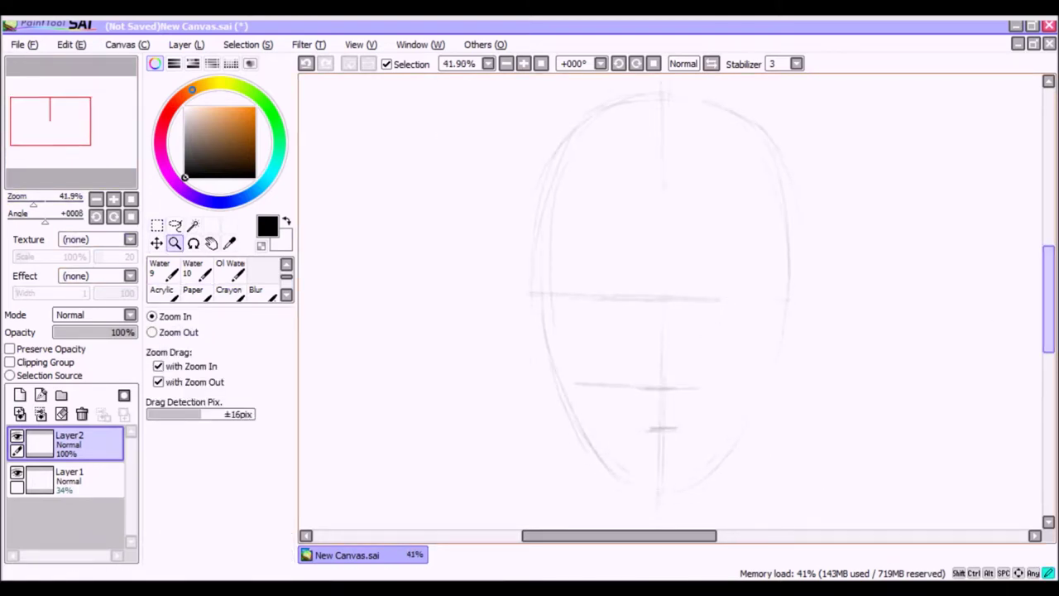
drag(626, 529, 631, 529)
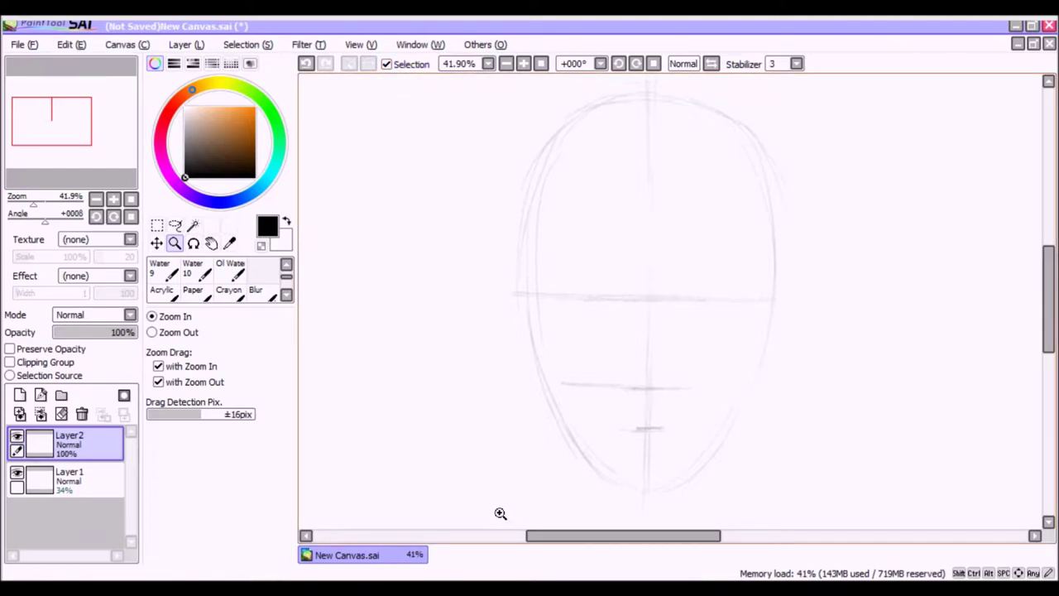
click(229, 286)
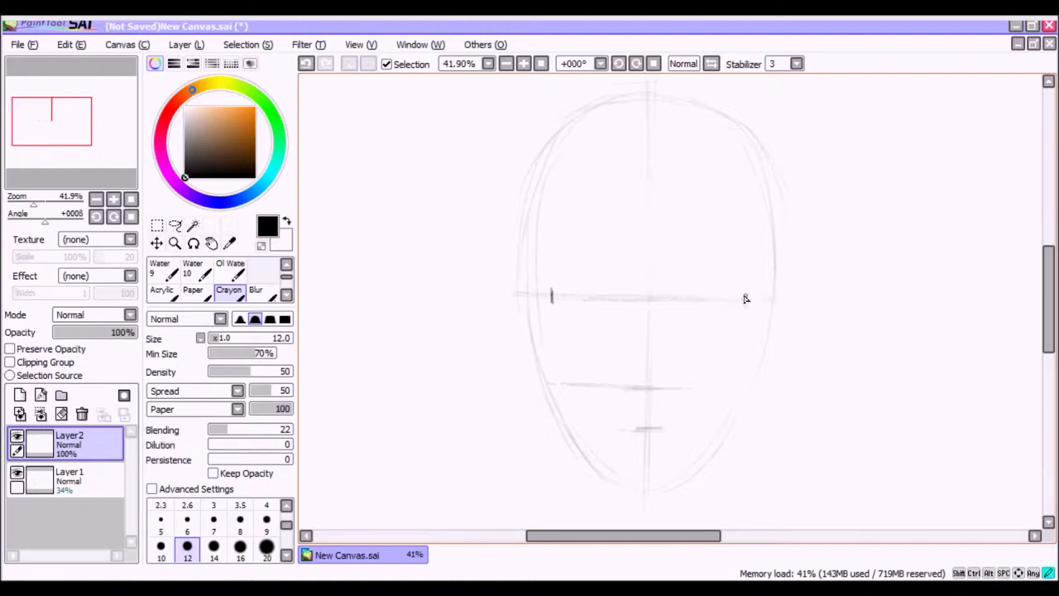
drag(747, 292, 747, 305)
drag(684, 300, 687, 304)
drag(614, 296, 618, 302)
drag(680, 296, 683, 303)
drag(618, 298, 620, 293)
drag(685, 295, 680, 298)
drag(554, 294, 556, 307)
drag(617, 294, 617, 303)
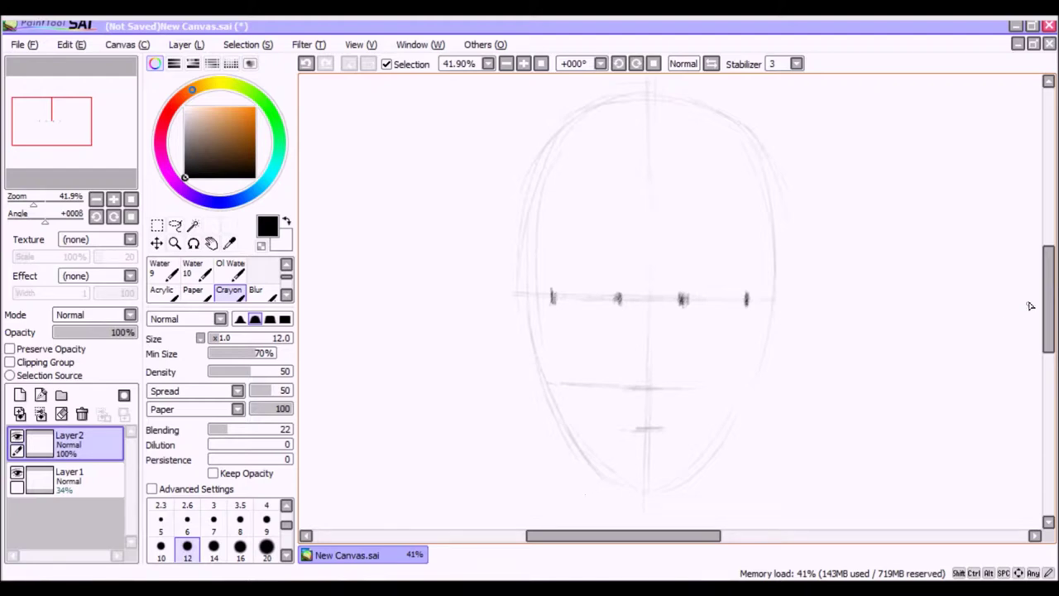
Sketch both sides of the nose bridge between the inner eye marks and a circle for the nose tip on the nose line.
drag(1049, 299, 1049, 302)
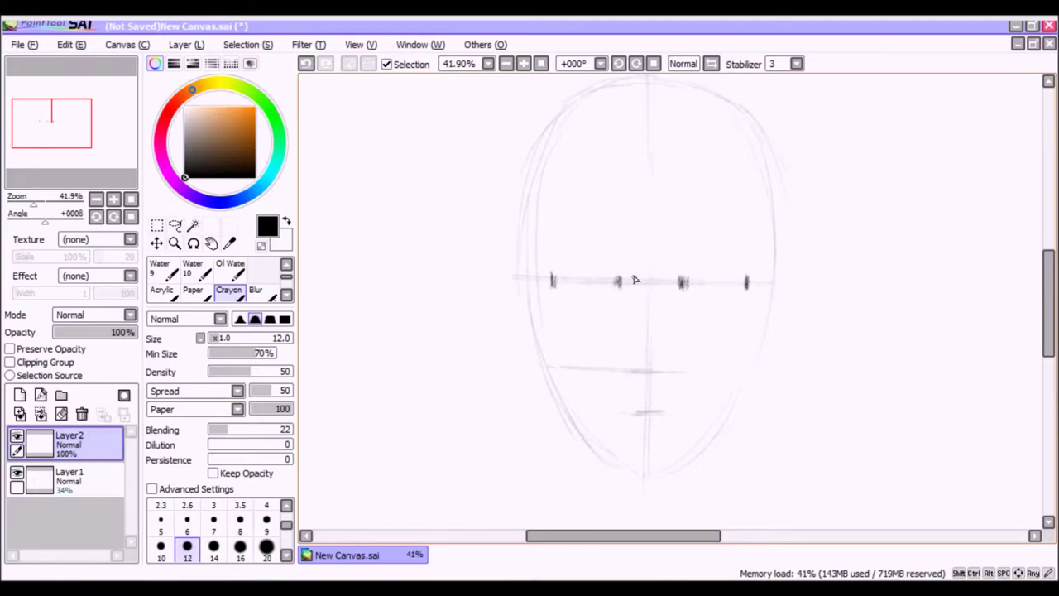
mouse_move(634, 275)
mouse_down()
mouse_move(634, 288)
mouse_move(665, 279)
mouse_move(636, 314)
mouse_move(636, 291)
mouse_move(664, 311)
mouse_up()
mouse_move(625, 271)
mouse_down()
mouse_move(672, 282)
mouse_move(663, 308)
mouse_move(635, 282)
mouse_move(638, 325)
mouse_move(639, 304)
mouse_move(659, 290)
mouse_move(662, 325)
mouse_up()
mouse_move(644, 345)
mouse_down()
mouse_move(654, 345)
mouse_move(635, 364)
mouse_move(655, 369)
mouse_move(662, 356)
mouse_up()
mouse_move(661, 355)
mouse_down()
mouse_move(650, 346)
mouse_move(633, 357)
mouse_move(658, 364)
mouse_up()
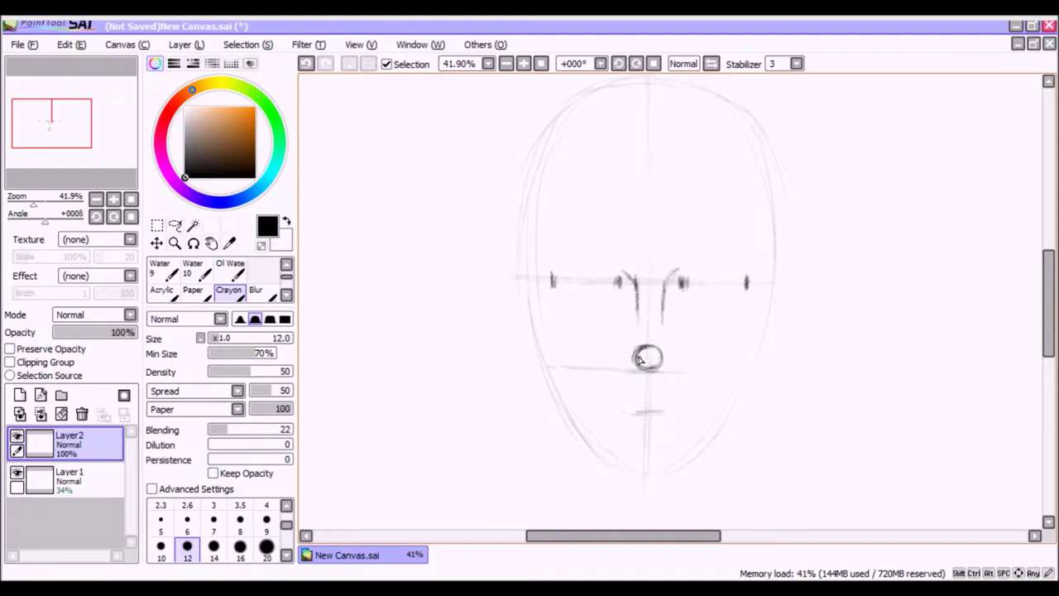
drag(633, 355, 640, 366)
drag(659, 349, 637, 351)
mouse_move(657, 353)
mouse_down()
mouse_move(644, 346)
mouse_move(637, 356)
mouse_move(649, 342)
mouse_move(641, 353)
mouse_up()
drag(631, 361, 640, 367)
mouse_move(630, 360)
mouse_down()
mouse_move(631, 369)
mouse_move(625, 361)
mouse_up()
Draw vertical guides from the inner eye corners to the nose line and fit the nostril wings between them.
drag(618, 279, 617, 361)
drag(619, 314, 619, 361)
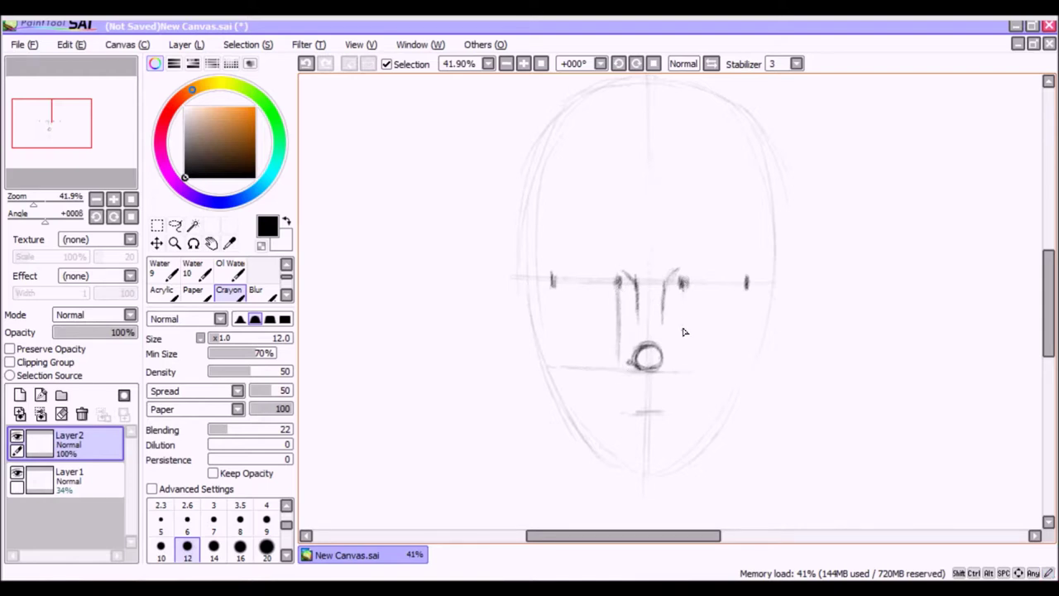
mouse_move(683, 283)
mouse_down()
mouse_move(678, 371)
mouse_move(681, 326)
mouse_move(678, 369)
mouse_move(661, 364)
mouse_up()
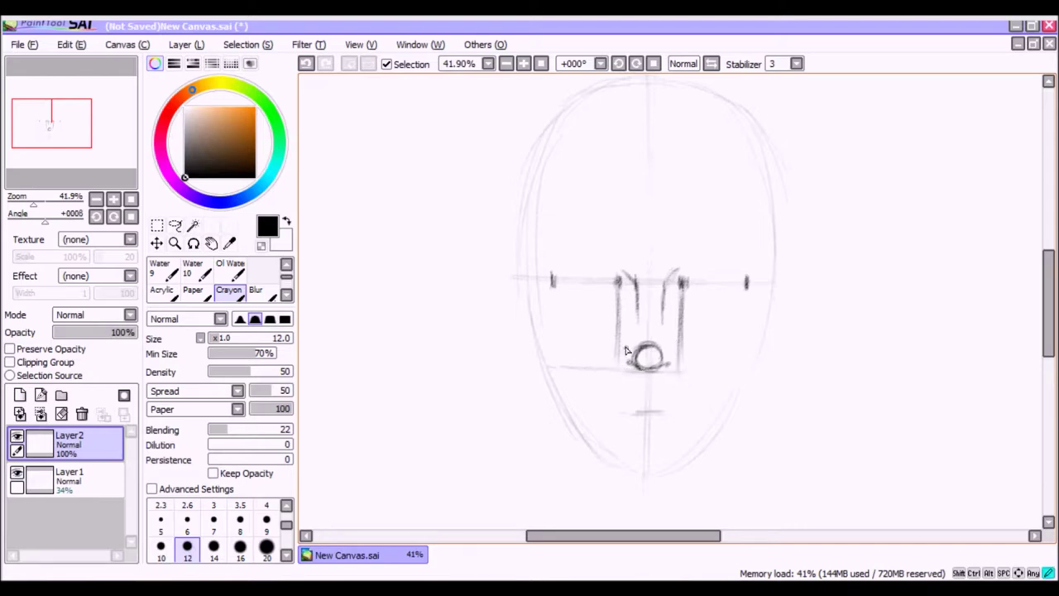
mouse_move(627, 339)
mouse_down()
mouse_move(625, 367)
mouse_move(620, 354)
mouse_move(672, 360)
mouse_up()
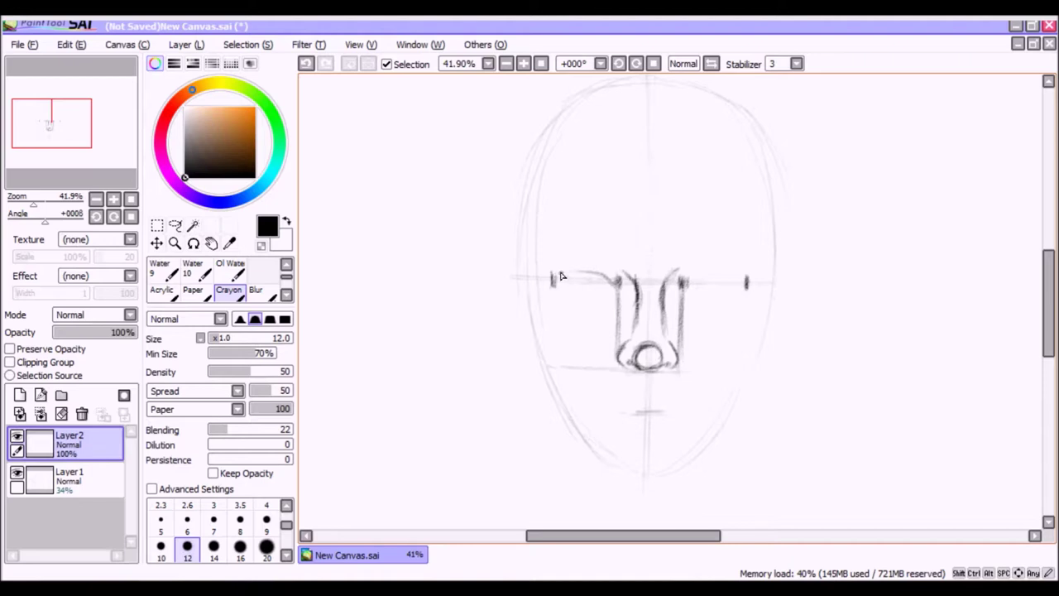
Draw an almond-shaped eye with a round iris between the two eye marks on the left of the face.
drag(574, 272, 559, 274)
mouse_move(566, 287)
mouse_down()
mouse_move(612, 288)
mouse_move(567, 289)
mouse_move(582, 293)
mouse_move(557, 260)
mouse_move(573, 293)
mouse_move(581, 294)
mouse_move(569, 274)
mouse_move(576, 291)
mouse_move(581, 274)
mouse_move(591, 289)
mouse_move(574, 281)
mouse_move(581, 273)
mouse_move(591, 287)
mouse_move(595, 274)
mouse_move(587, 290)
mouse_move(597, 280)
mouse_move(585, 279)
mouse_move(586, 293)
mouse_move(569, 272)
mouse_move(579, 289)
mouse_move(592, 287)
mouse_move(574, 274)
mouse_move(589, 289)
mouse_move(600, 278)
mouse_move(569, 276)
mouse_up()
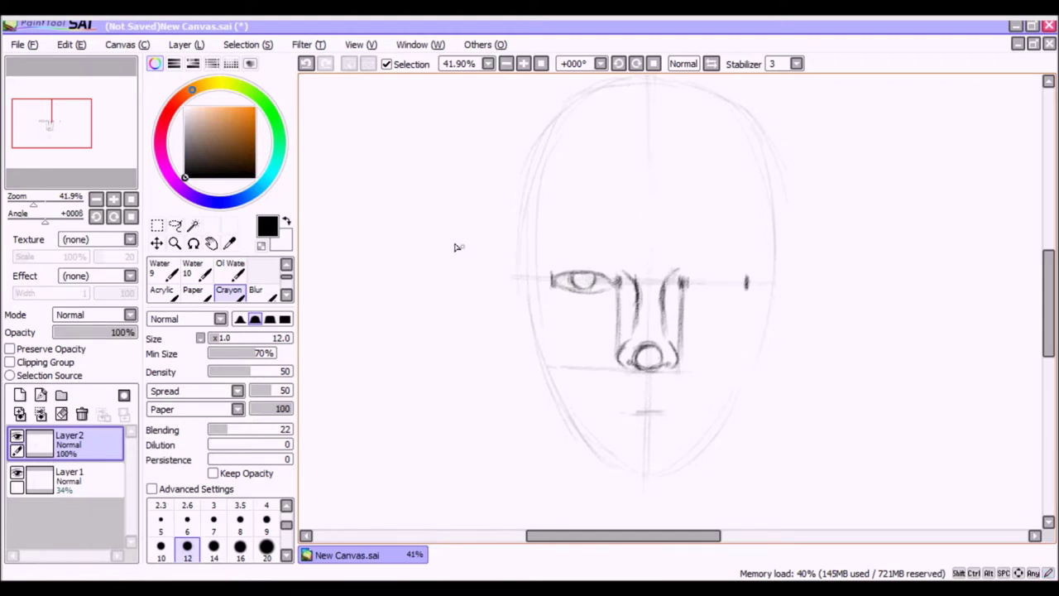
Copy the finished eye, paste it between the eye marks on the other side of the face, and deselect it.
key(m)
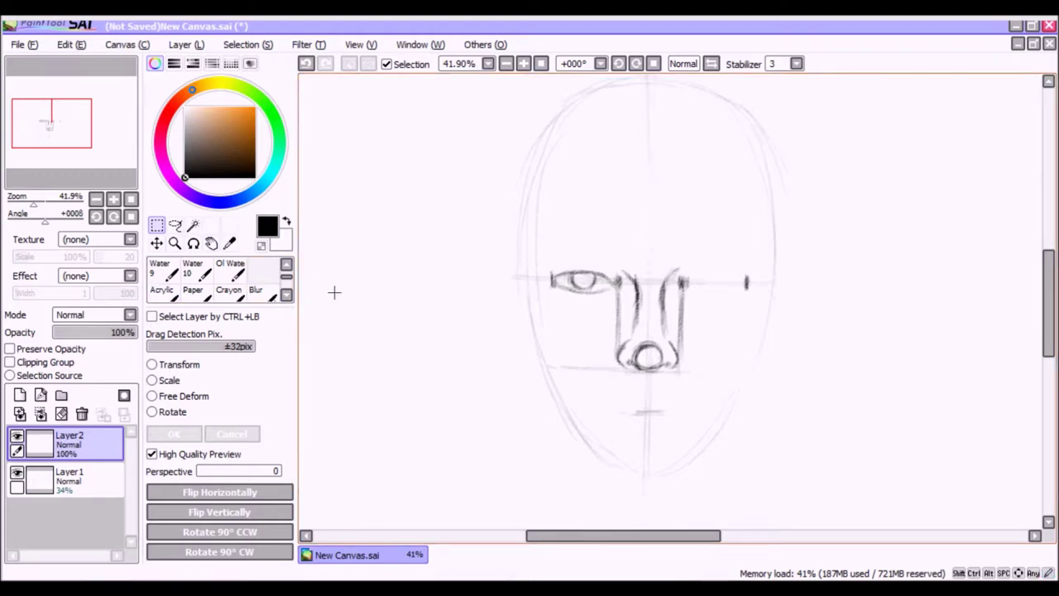
drag(554, 262, 617, 307)
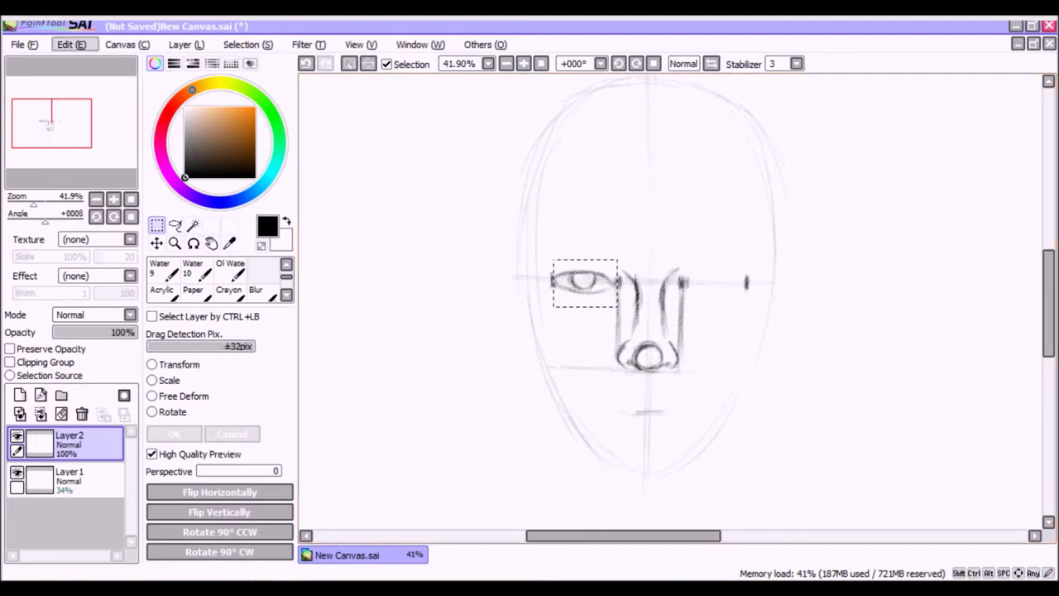
click(71, 45)
click(87, 120)
click(70, 44)
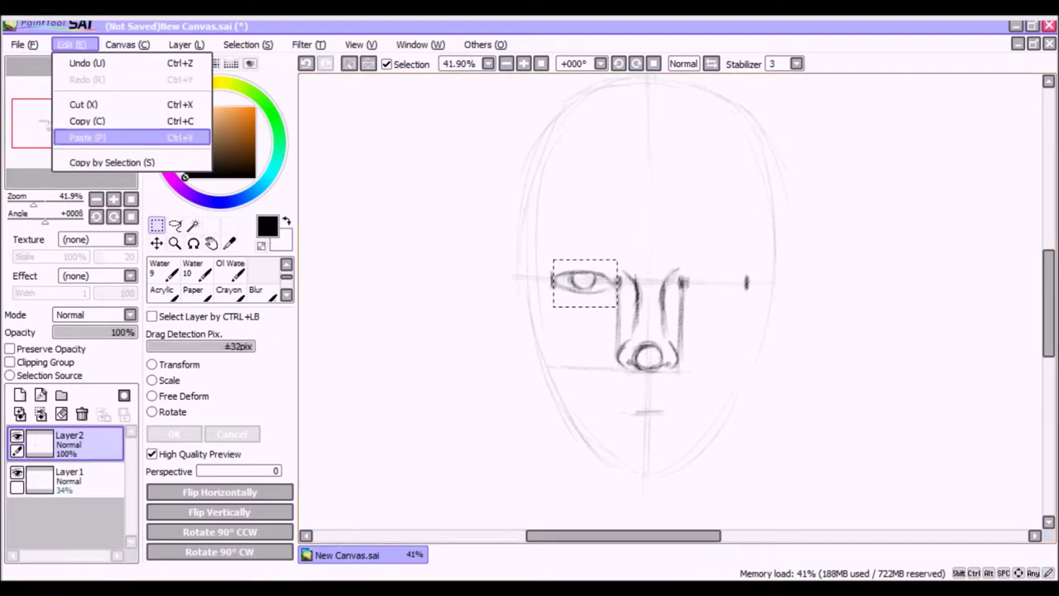
click(83, 135)
drag(480, 402, 574, 375)
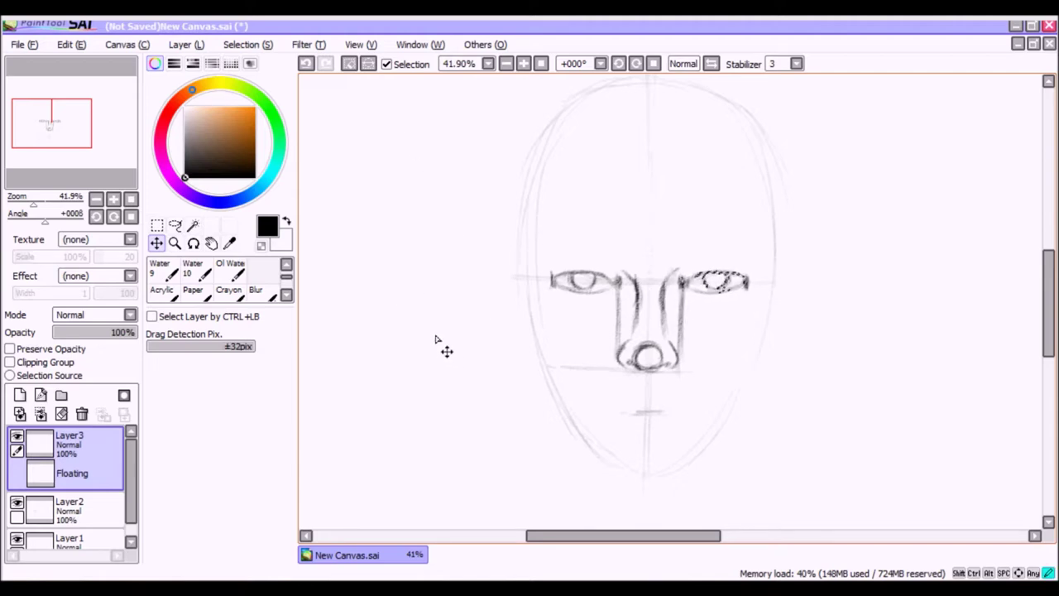
key(ctrl+d)
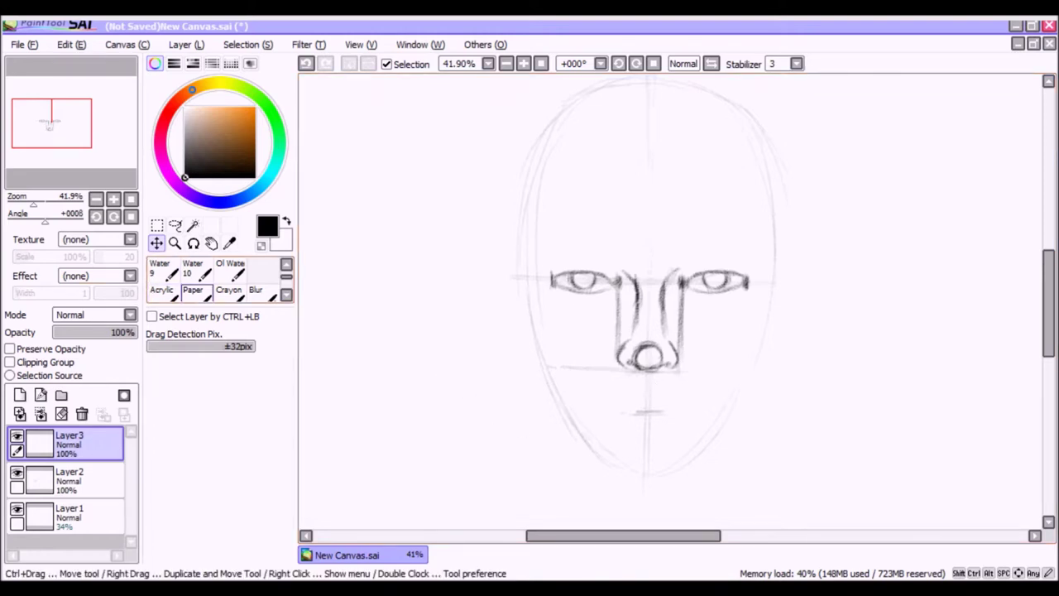
Draw Crayon guide lines from below each iris down past the mouth level, curving inward toward the chin.
click(228, 291)
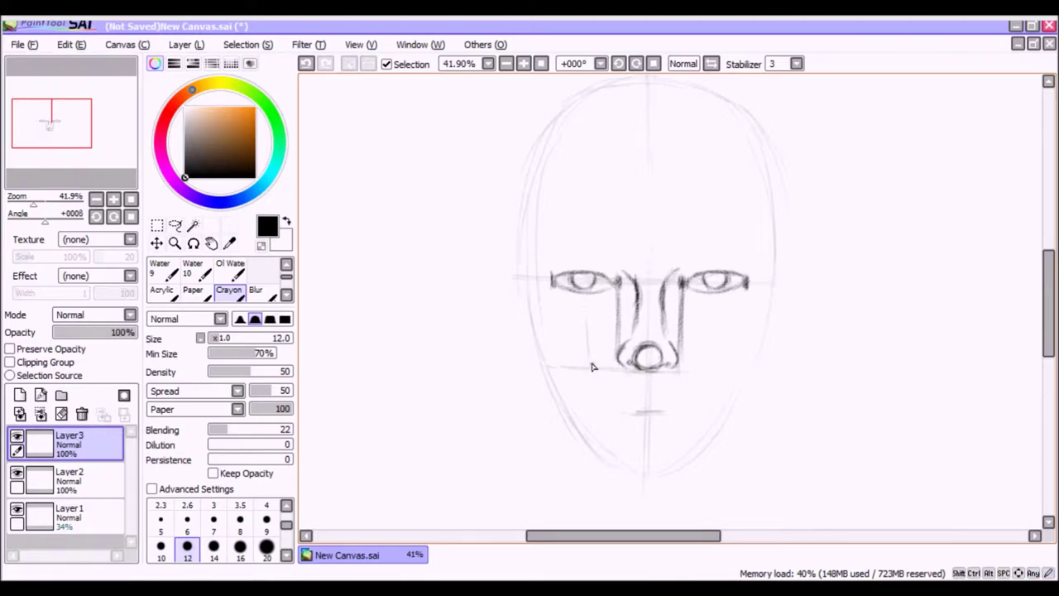
drag(587, 308, 588, 356)
drag(584, 317, 589, 381)
drag(585, 318, 591, 394)
drag(587, 334, 605, 425)
mouse_move(588, 356)
mouse_down()
mouse_move(588, 323)
mouse_move(602, 419)
mouse_up()
drag(589, 361, 606, 433)
drag(594, 392, 611, 438)
mouse_move(714, 307)
mouse_down()
mouse_move(696, 397)
mouse_move(707, 382)
mouse_move(711, 330)
mouse_move(701, 407)
mouse_up()
drag(711, 364, 693, 443)
drag(704, 394, 693, 437)
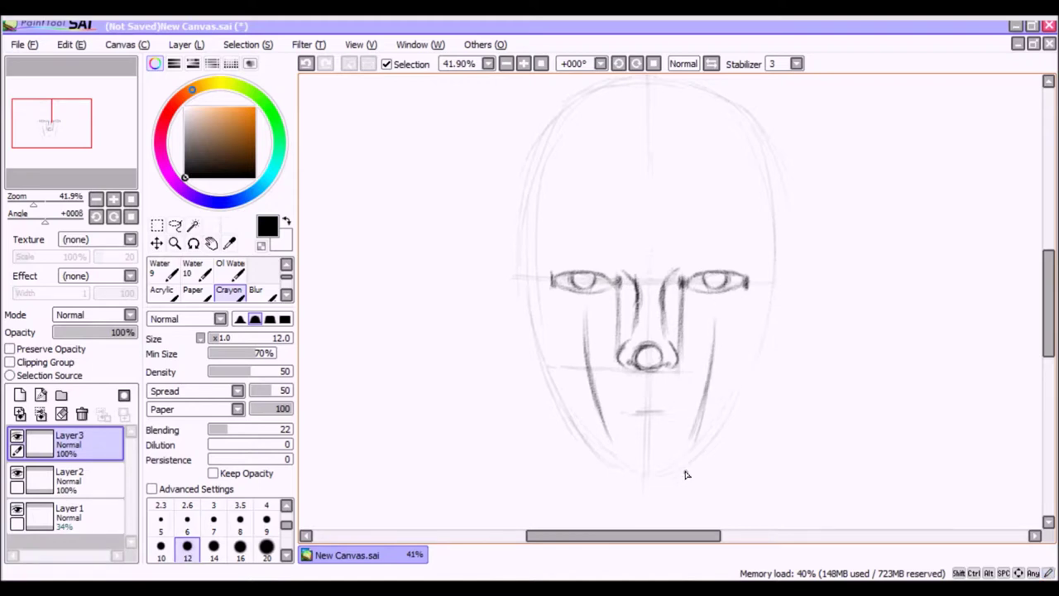
Draw a wavy mouth line between the two cheek guides and a short lower-lip stroke beneath its centre.
drag(660, 409, 629, 409)
mouse_move(633, 408)
mouse_down()
mouse_move(642, 407)
mouse_move(632, 408)
mouse_up()
mouse_move(611, 411)
mouse_down()
mouse_move(624, 408)
mouse_move(603, 406)
mouse_move(621, 408)
mouse_up()
drag(660, 402, 691, 412)
mouse_move(686, 411)
mouse_down()
mouse_move(621, 405)
mouse_move(701, 412)
mouse_up()
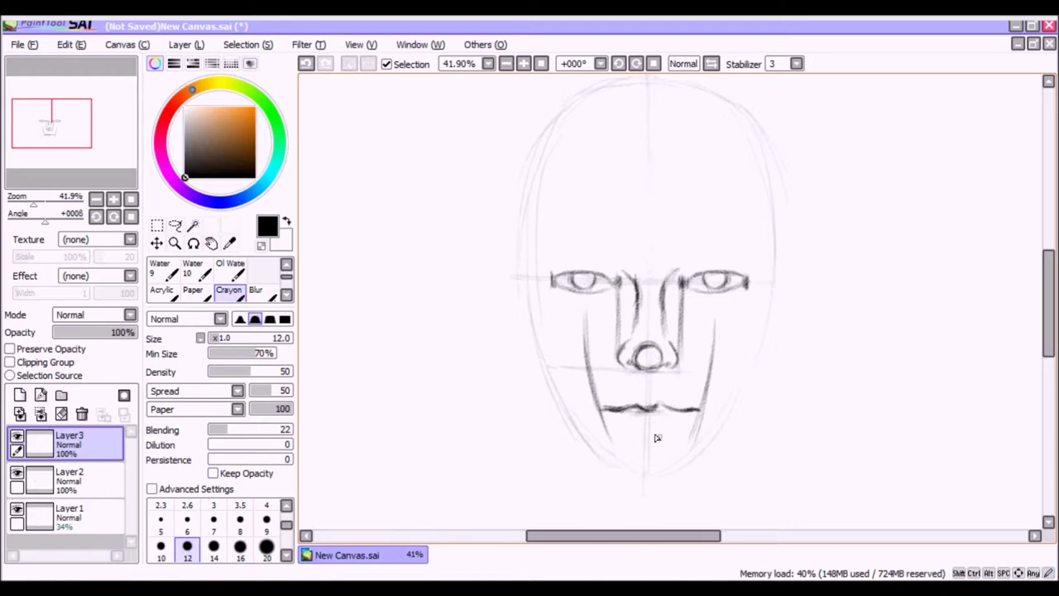
drag(604, 411, 606, 409)
drag(622, 411, 672, 407)
mouse_move(636, 430)
mouse_down()
mouse_move(656, 429)
mouse_move(634, 431)
mouse_up()
Sketch an arched eyebrow above each eye, starting near the nose bridge and ending past the outer eye corner.
mouse_move(548, 253)
mouse_down()
mouse_move(624, 265)
mouse_move(598, 245)
mouse_move(542, 258)
mouse_up()
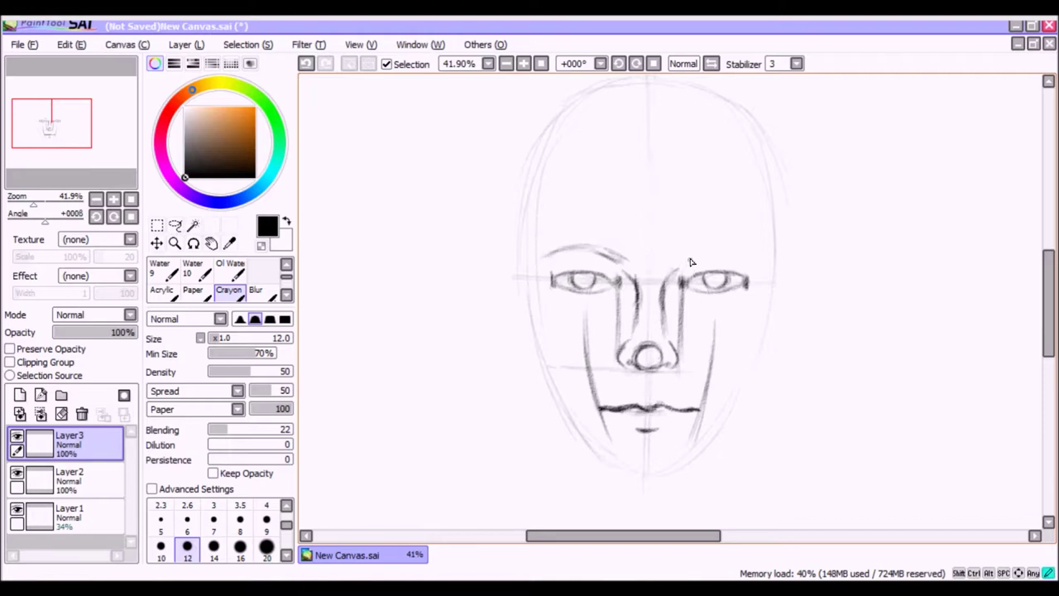
drag(687, 265, 710, 253)
mouse_move(685, 269)
mouse_down()
mouse_move(682, 258)
mouse_move(699, 251)
mouse_move(755, 259)
mouse_up()
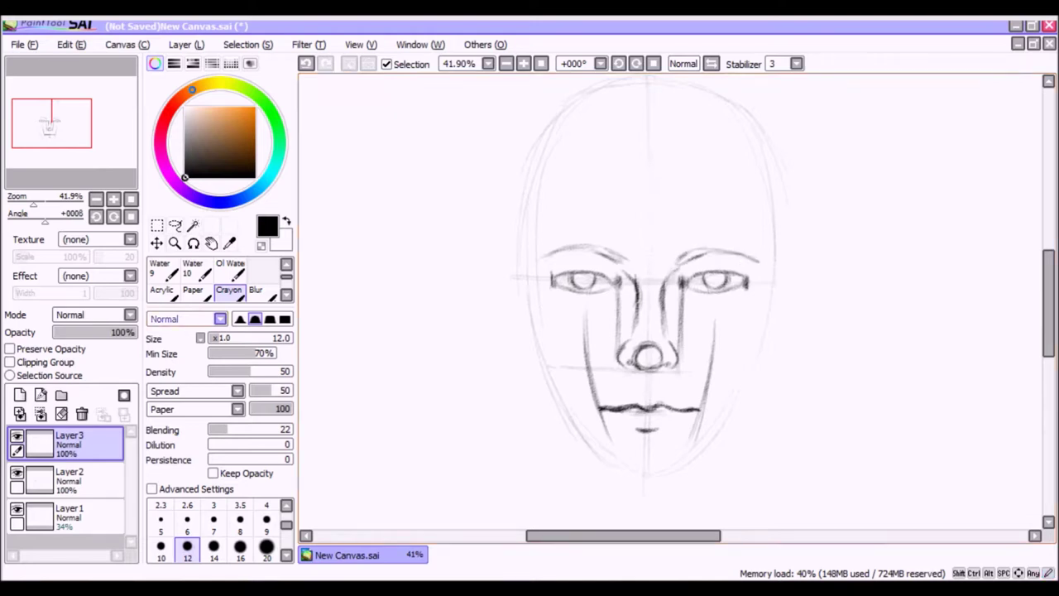
Erase the guide lines running from the eyes past the mouth corners with the Eraser at size 78.
scroll(220, 282, up, 1)
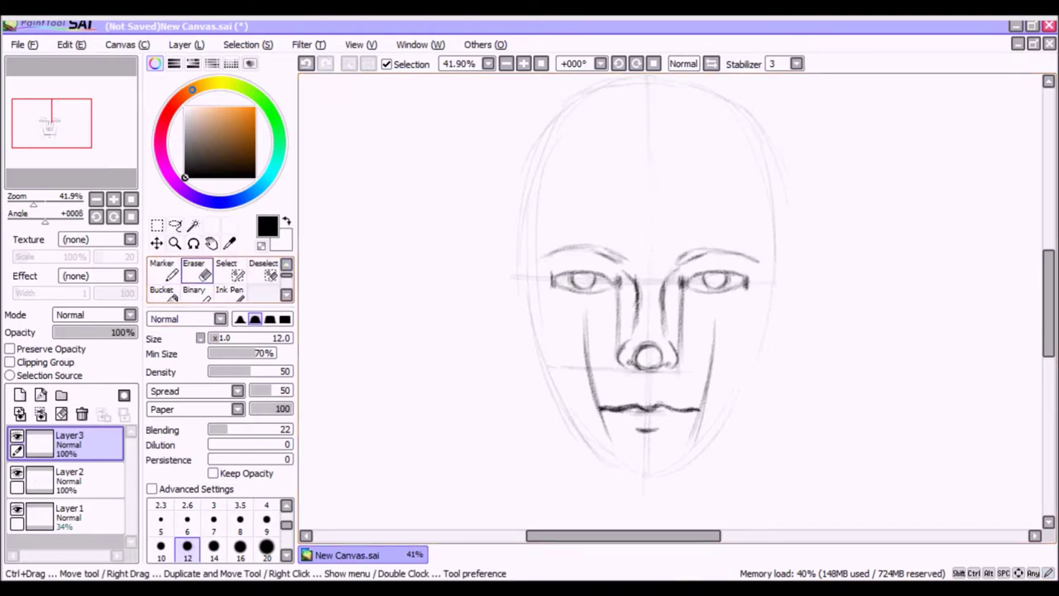
click(194, 273)
drag(579, 331, 591, 435)
mouse_move(695, 324)
mouse_down()
mouse_move(709, 339)
mouse_move(685, 439)
mouse_move(700, 426)
mouse_up()
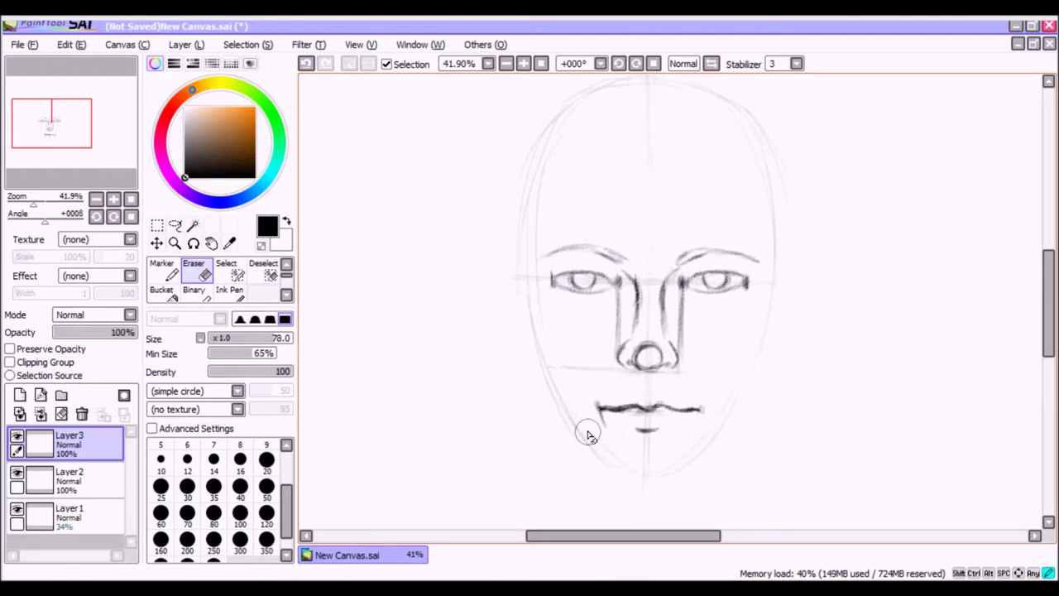
Merge Layer3 down into Layer2 and draw the left cheek and jaw contour from the eye line to the chin with the Crayon.
key(ctrl+e)
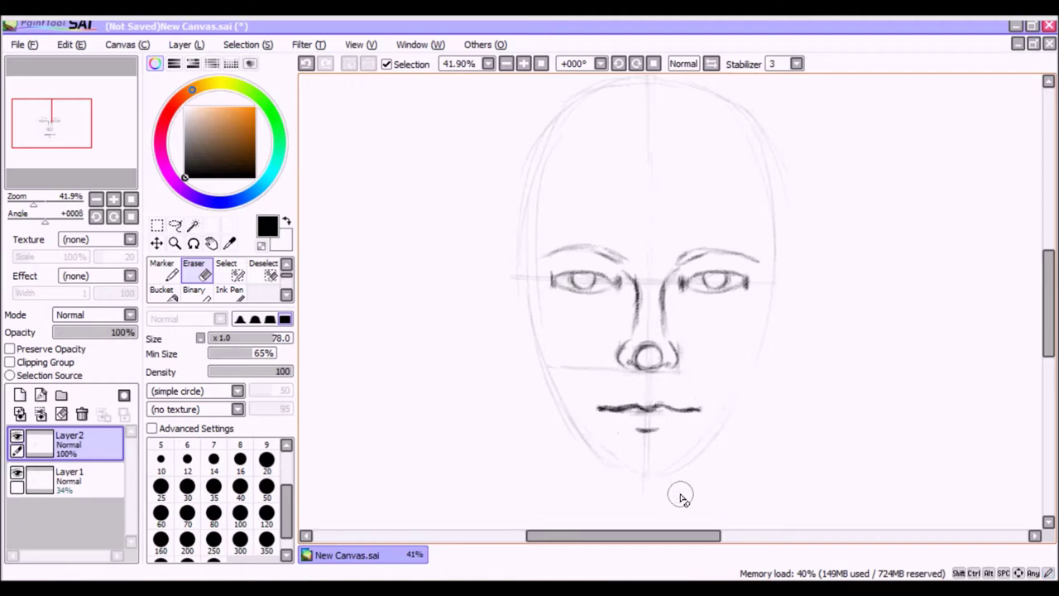
key(e)
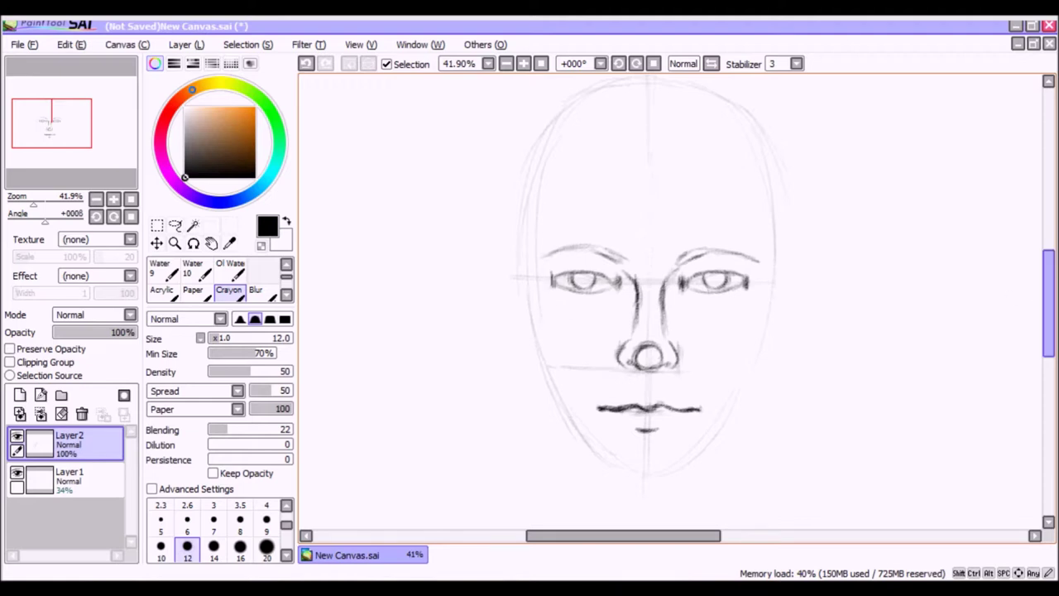
drag(1048, 319, 1048, 325)
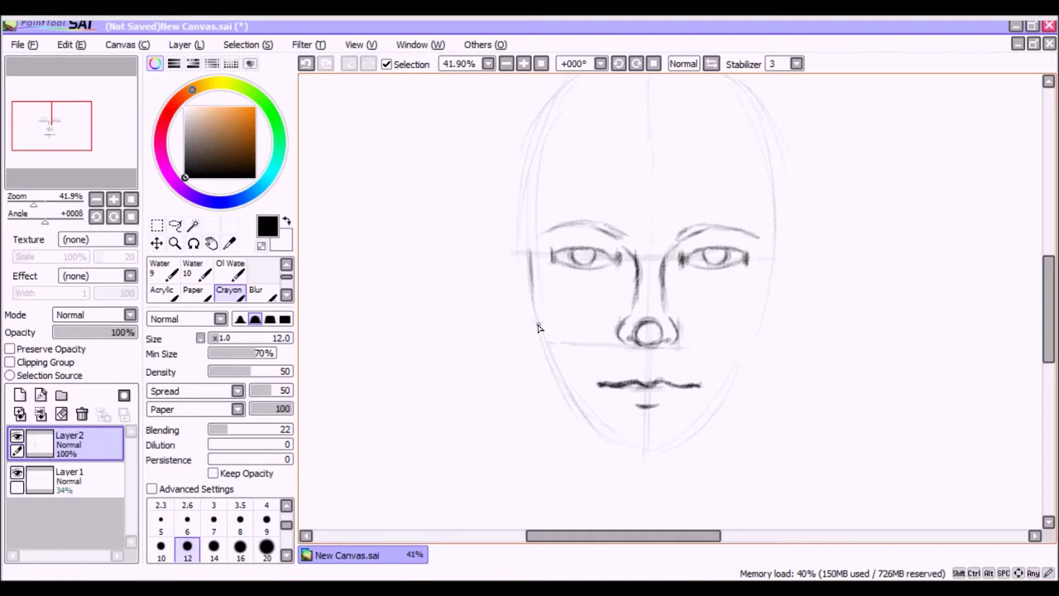
drag(531, 261, 546, 337)
drag(535, 295, 552, 354)
mouse_move(539, 309)
mouse_down()
mouse_move(558, 379)
mouse_move(589, 415)
mouse_up()
mouse_move(629, 447)
mouse_down()
mouse_move(631, 438)
mouse_move(655, 443)
mouse_move(645, 439)
mouse_move(614, 444)
mouse_move(544, 360)
mouse_move(604, 436)
mouse_move(552, 375)
mouse_move(616, 442)
mouse_move(553, 366)
mouse_move(625, 443)
mouse_up()
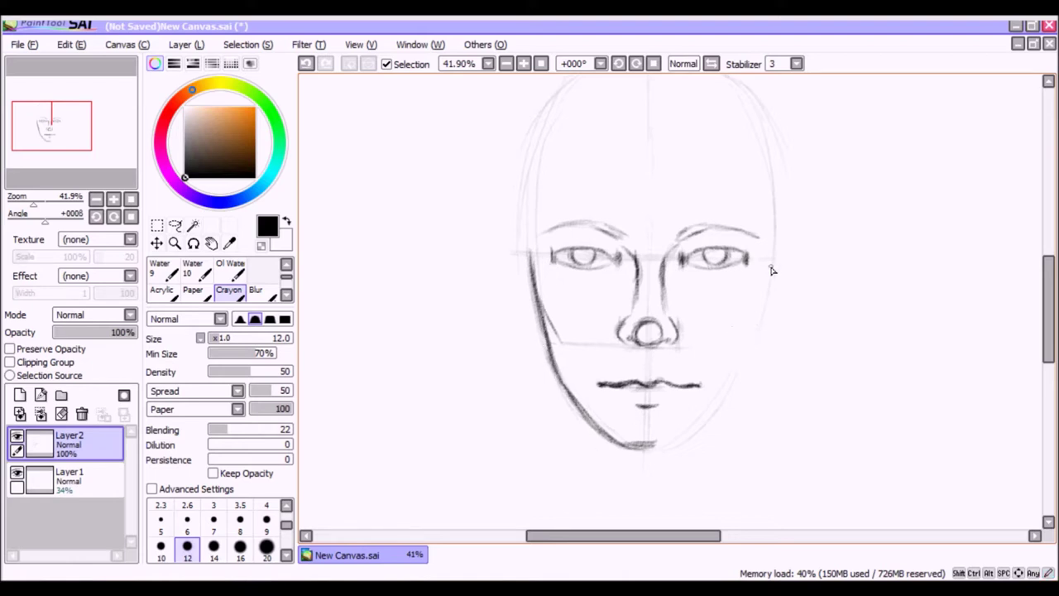
Outline the right cheek from the eye line down to below nose level and strengthen the strokes around the chin.
drag(767, 321, 768, 262)
drag(756, 336, 769, 263)
drag(758, 320, 770, 267)
drag(733, 364, 756, 319)
drag(649, 452, 672, 447)
mouse_move(587, 423)
mouse_down()
mouse_move(660, 452)
mouse_move(633, 447)
mouse_up()
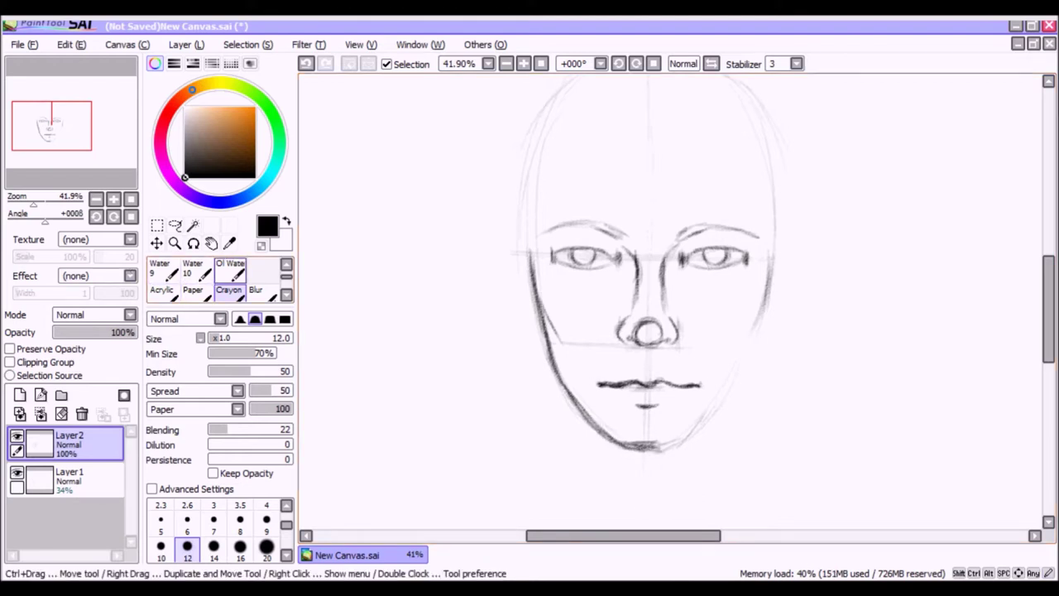
Shorten the mouth line by erasing its two outer ends with the Eraser at size 78.
scroll(219, 277, up, 2)
click(193, 290)
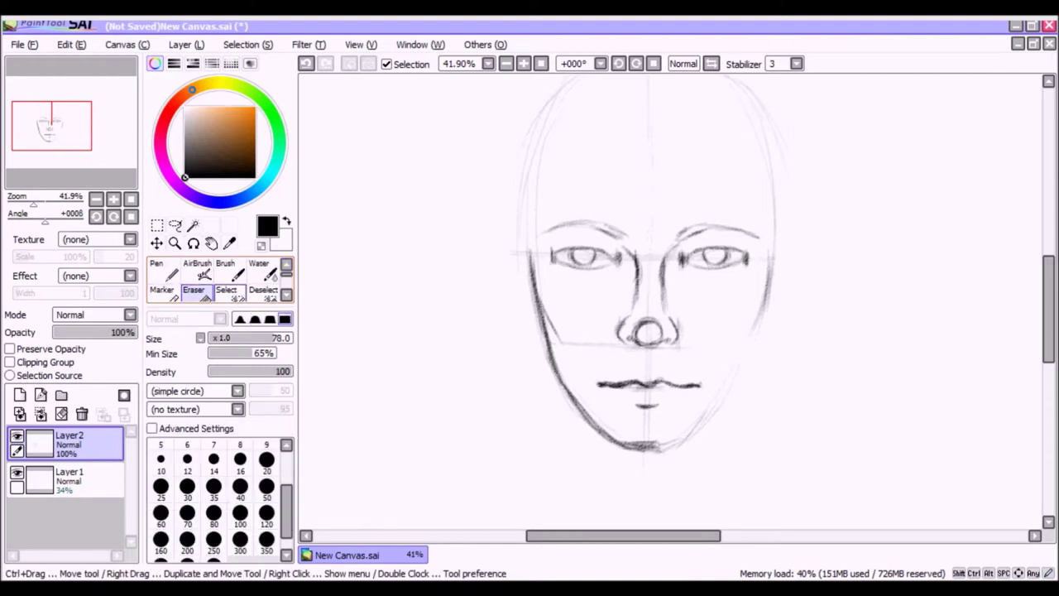
drag(582, 368, 586, 378)
drag(704, 390, 704, 391)
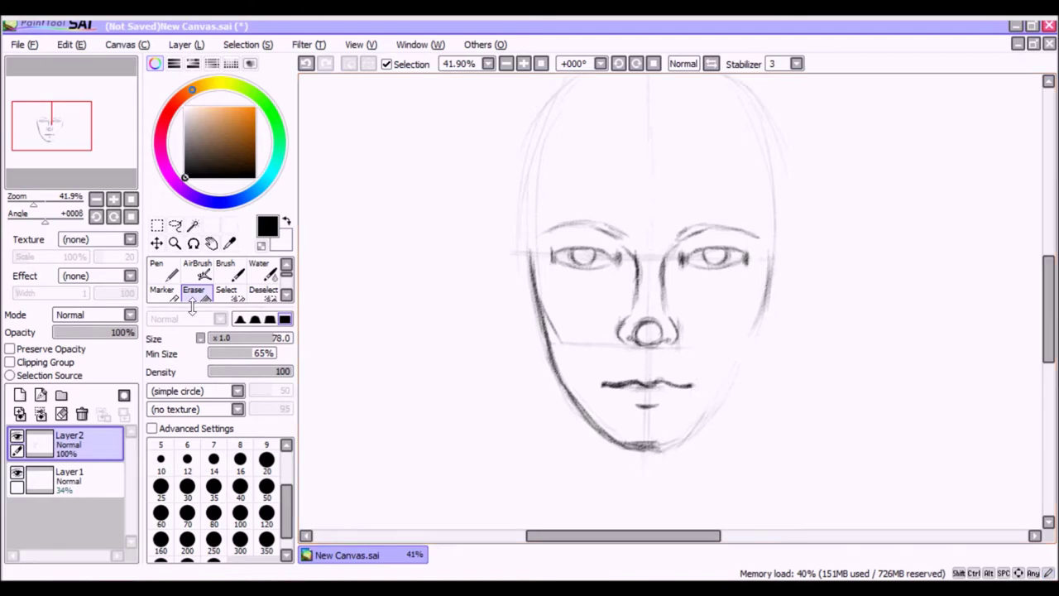
Complete the right jaw contour down to the chin with the Crayon, darken both face sides and add short inner cheekbone strokes.
click(197, 272)
scroll(263, 291, down, 3)
click(229, 292)
mouse_move(697, 418)
mouse_down()
mouse_move(721, 400)
mouse_move(667, 451)
mouse_move(730, 382)
mouse_move(707, 408)
mouse_move(752, 332)
mouse_move(700, 423)
mouse_up()
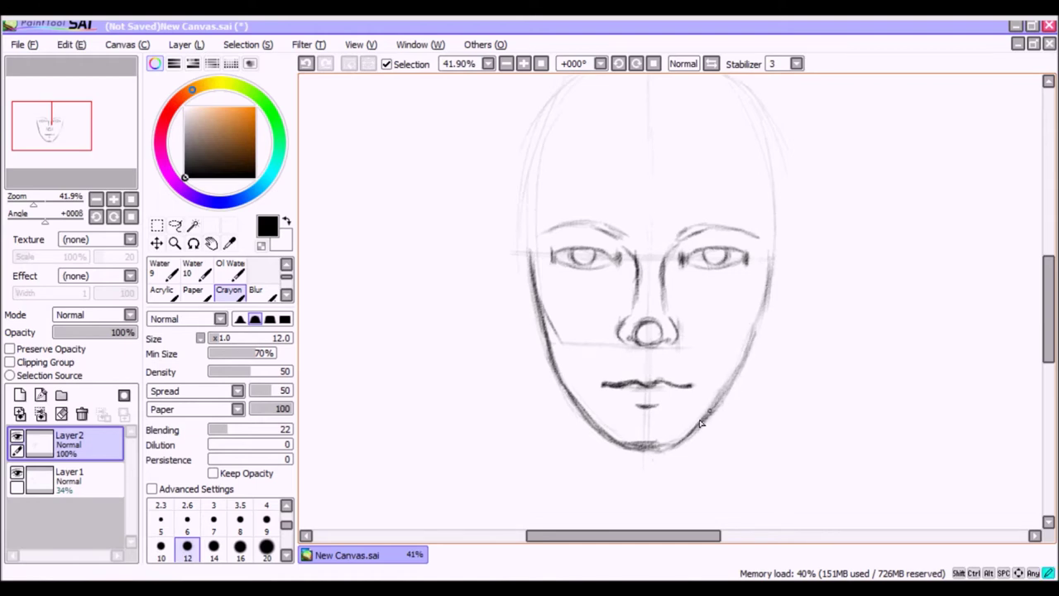
mouse_move(557, 336)
mouse_down()
mouse_move(589, 412)
mouse_move(555, 359)
mouse_move(568, 392)
mouse_up()
drag(529, 251, 531, 267)
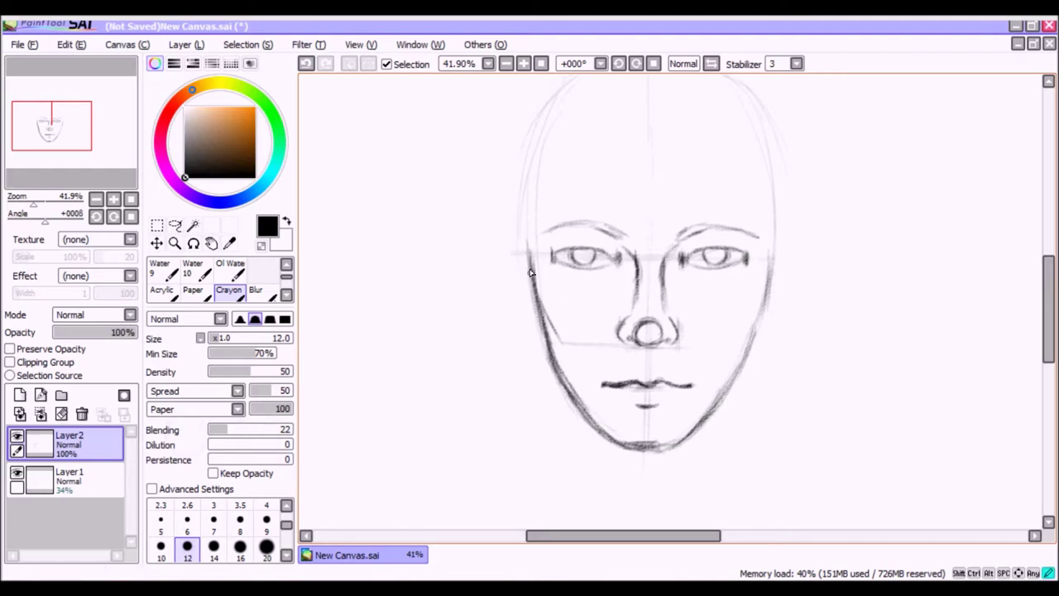
mouse_move(771, 253)
mouse_down()
mouse_move(756, 318)
mouse_move(756, 296)
mouse_move(767, 296)
mouse_move(767, 280)
mouse_move(737, 347)
mouse_move(762, 312)
mouse_move(741, 344)
mouse_up()
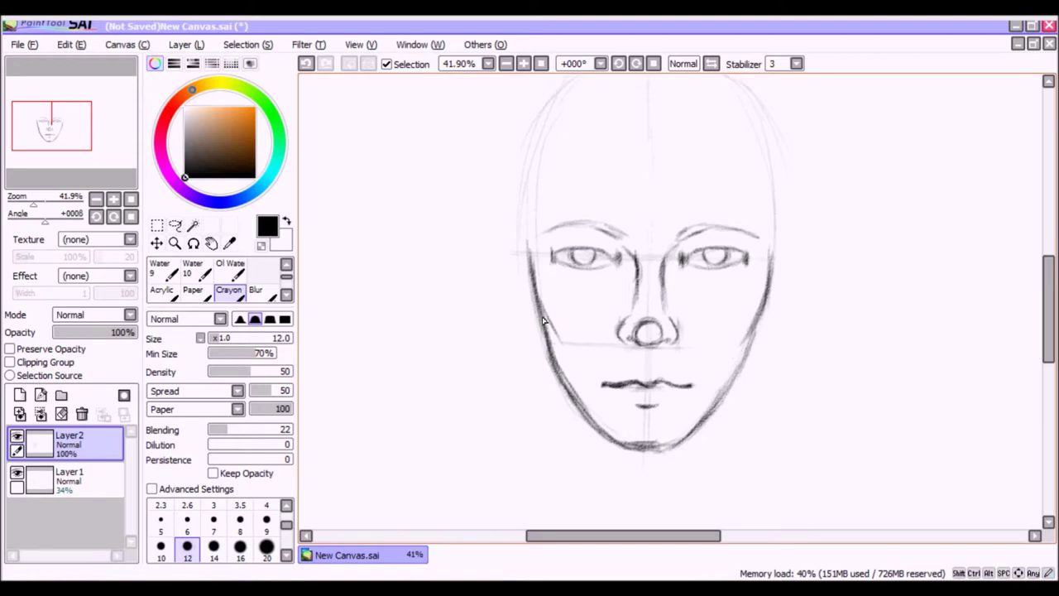
drag(530, 255, 559, 333)
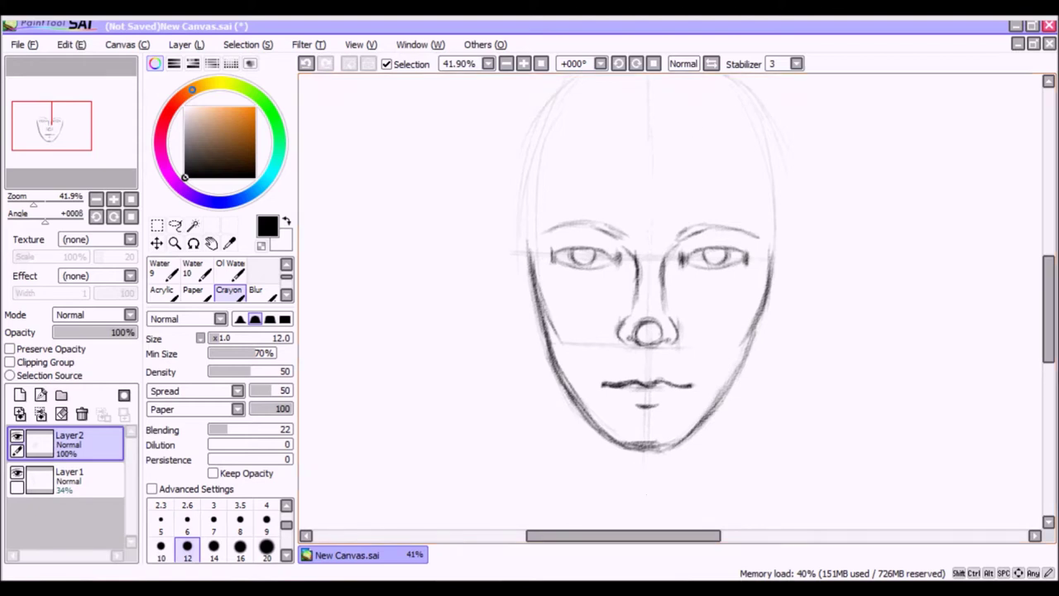
Mirror the canvas view horizontally back and forth to compare the two halves of the face for symmetry.
key(h)
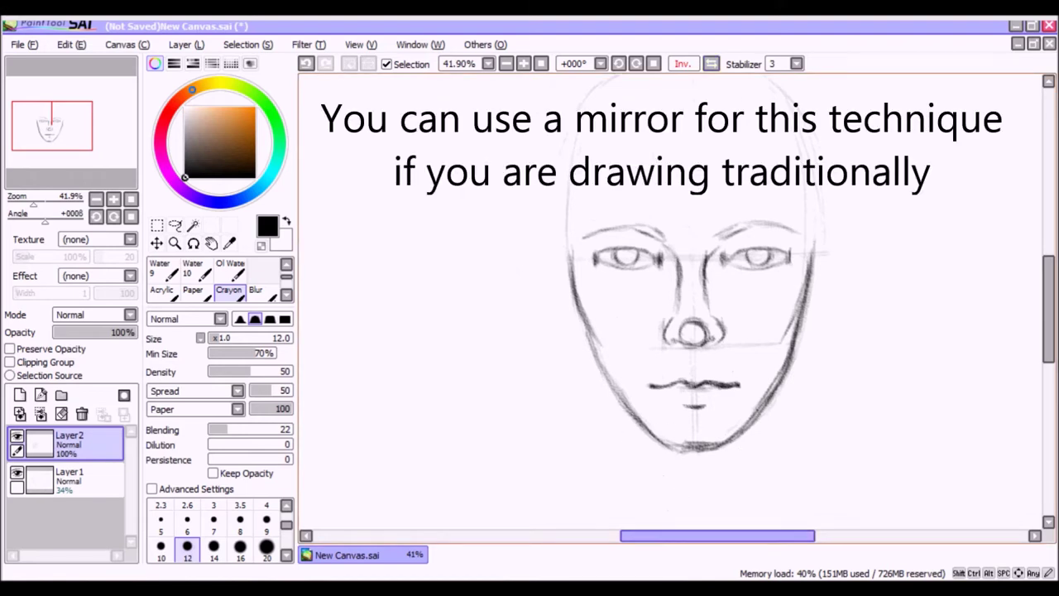
key(h)
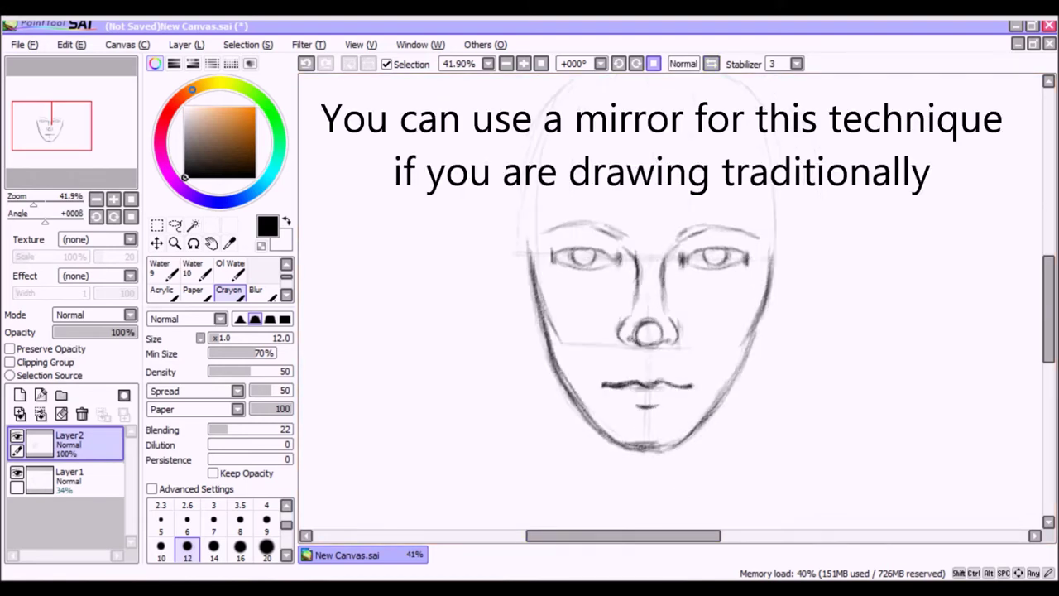
key(h)
key(h)
key(h)
key(h)
key(h)
key(h)
key(h)
key(h)
key(h)
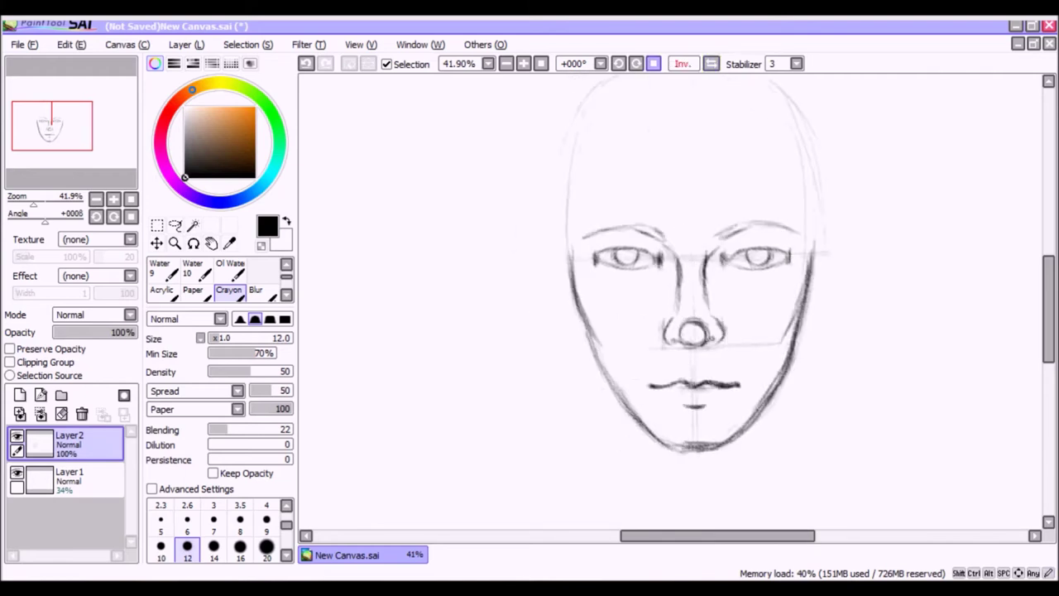
key(h)
key(h)
key(h)
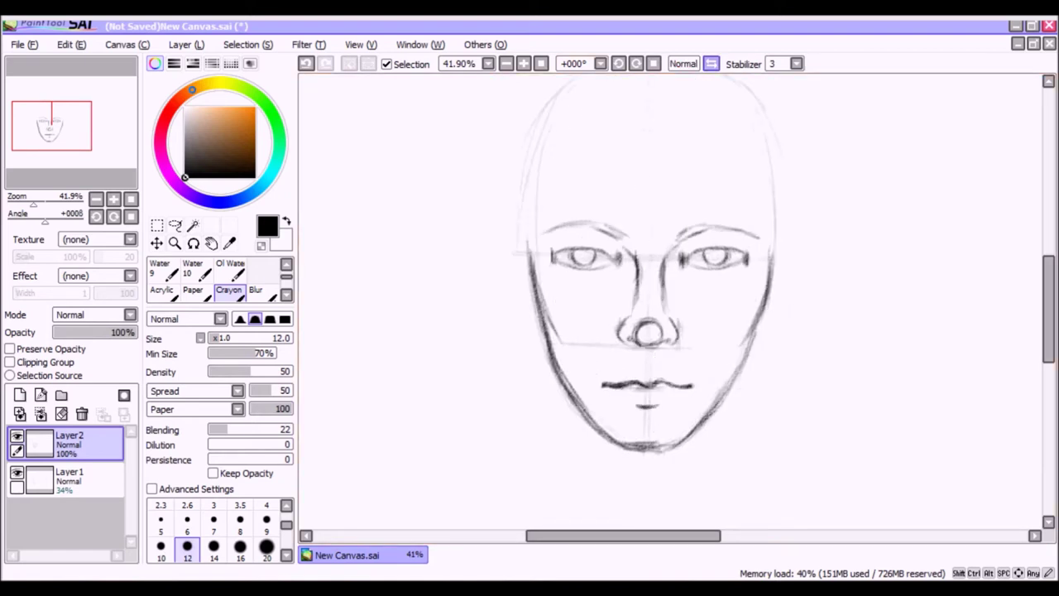
In the mirrored view, erase the thinner jaw side between cheek and chin and redraw it with the Crayon as a fuller curve.
key(h)
key(e)
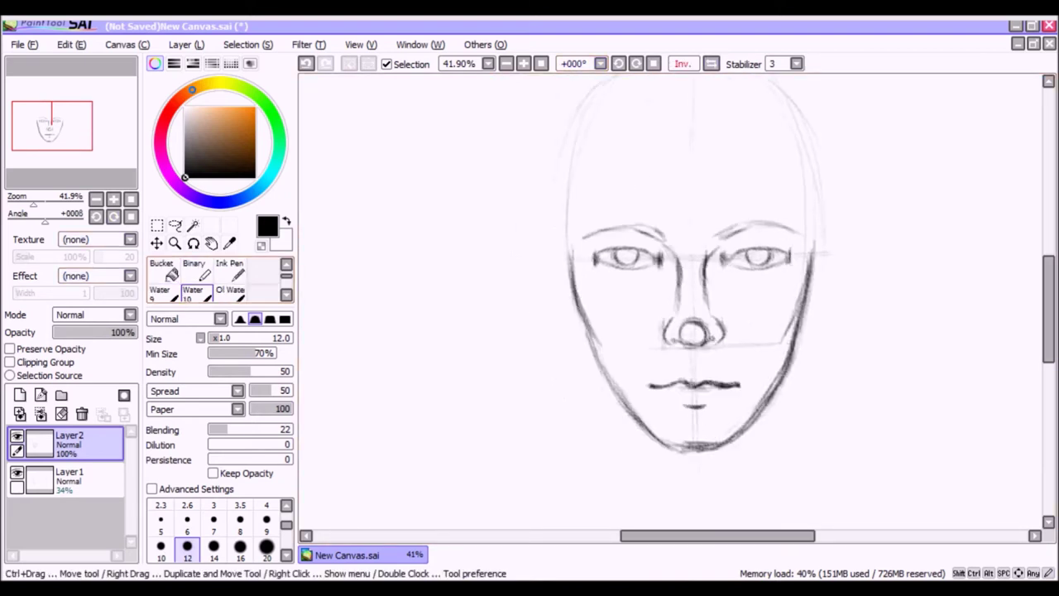
mouse_move(598, 341)
mouse_down()
mouse_move(620, 402)
mouse_move(643, 421)
mouse_up()
key(c)
key(h)
key(h)
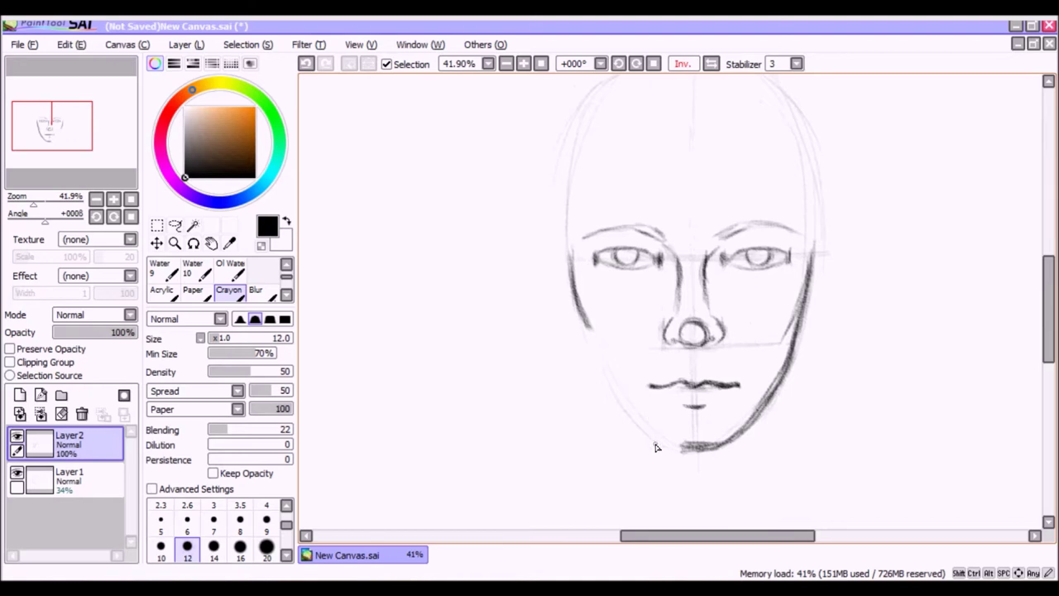
mouse_move(696, 447)
mouse_down()
mouse_move(655, 448)
mouse_move(599, 362)
mouse_move(621, 410)
mouse_move(600, 362)
mouse_move(651, 444)
mouse_up()
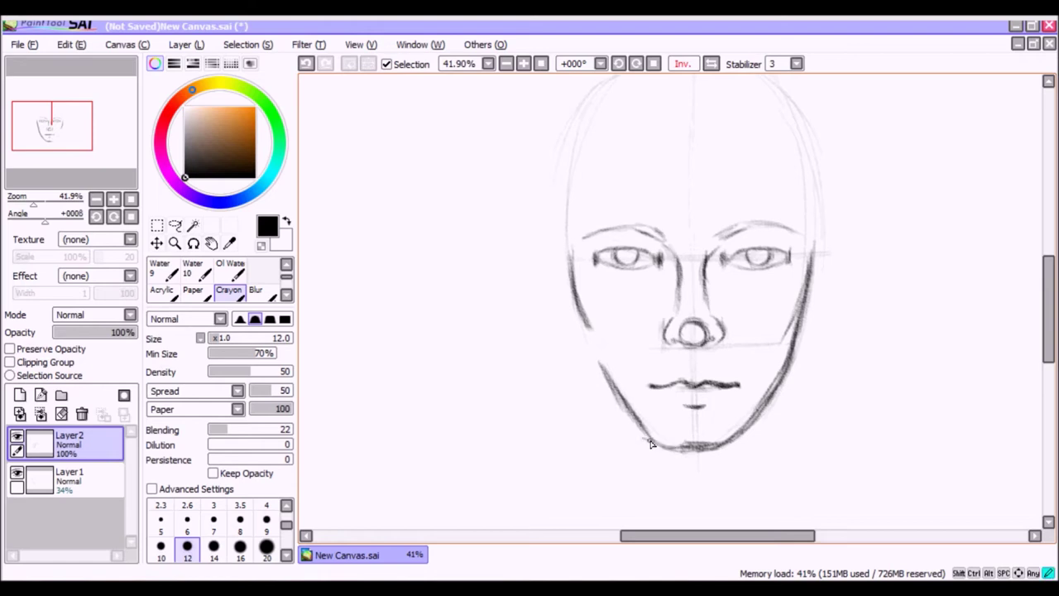
mouse_move(598, 347)
mouse_down()
mouse_move(582, 313)
mouse_move(605, 382)
mouse_move(650, 443)
mouse_move(674, 451)
mouse_move(638, 423)
mouse_up()
Erase the cheek-to-jaw section of the corrected side, redraw it with the Crayon in the mirrored view and recheck the symmetry.
key(h)
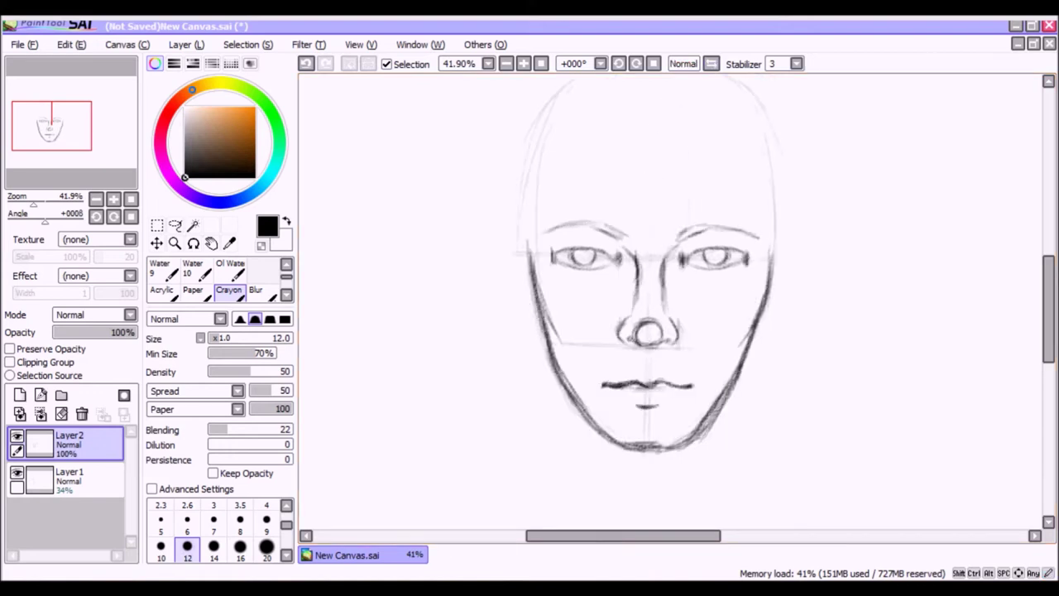
key(h)
key(h)
key(h)
scroll(199, 275, up, 3)
click(196, 293)
drag(600, 389, 598, 356)
scroll(220, 277, down, 3)
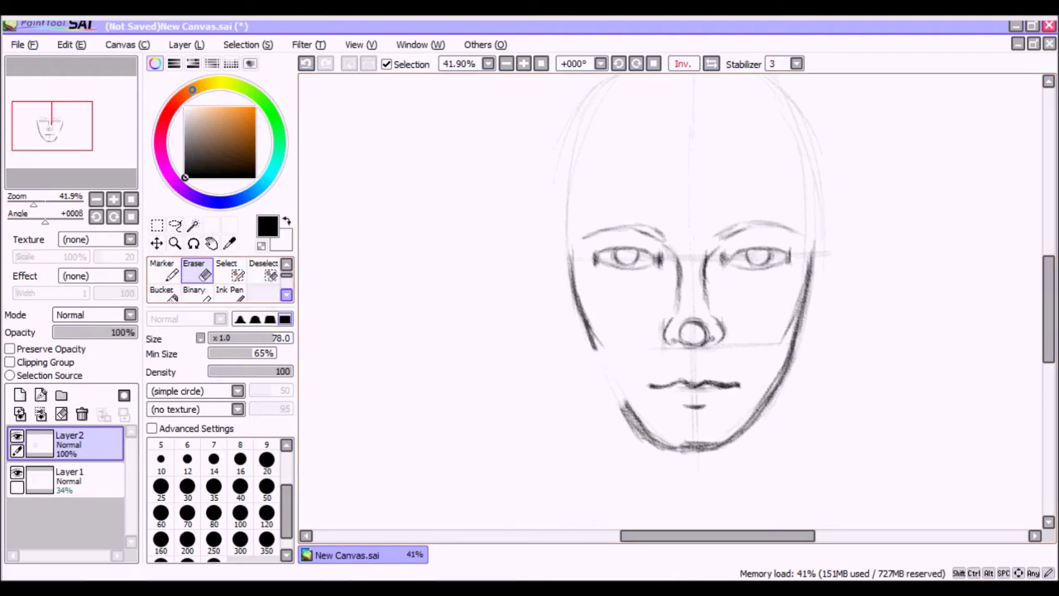
click(229, 289)
mouse_move(586, 321)
mouse_down()
mouse_move(590, 348)
mouse_move(581, 306)
mouse_move(589, 361)
mouse_move(584, 317)
mouse_move(597, 369)
mouse_move(591, 361)
mouse_move(617, 409)
mouse_move(591, 346)
mouse_move(632, 427)
mouse_move(591, 356)
mouse_up()
key(h)
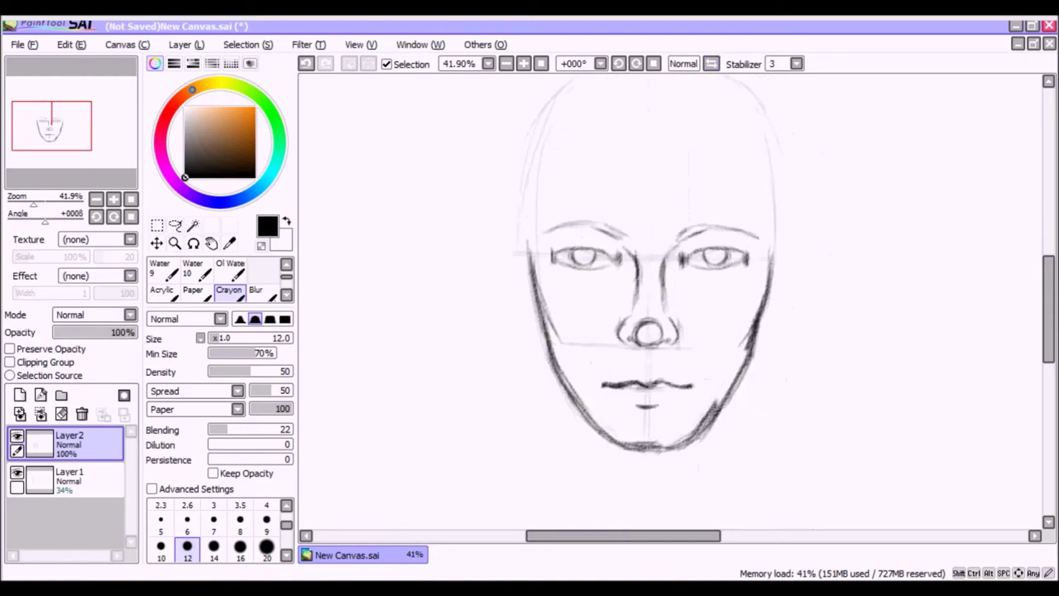
key(h)
key(h)
Draw the skull outline from the left eye line up over the top of the head and down the right side.
scroll(645, 331, up, 2)
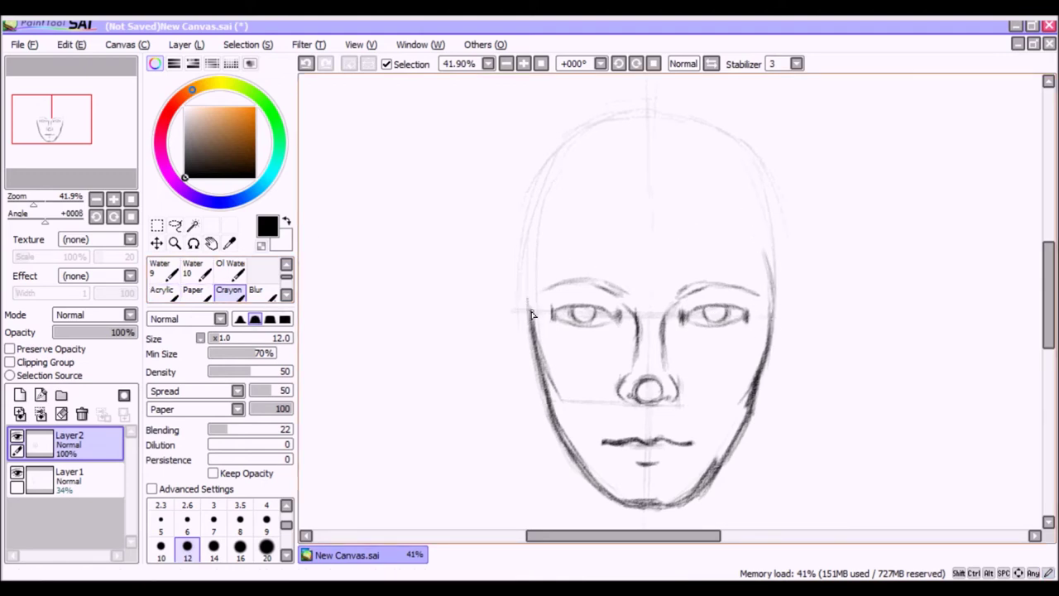
mouse_move(634, 117)
mouse_down()
mouse_move(608, 104)
mouse_move(621, 101)
mouse_move(579, 114)
mouse_move(644, 104)
mouse_move(589, 108)
mouse_move(642, 102)
mouse_move(577, 123)
mouse_move(598, 111)
mouse_move(560, 144)
mouse_move(535, 193)
mouse_move(532, 266)
mouse_move(535, 193)
mouse_move(533, 295)
mouse_up()
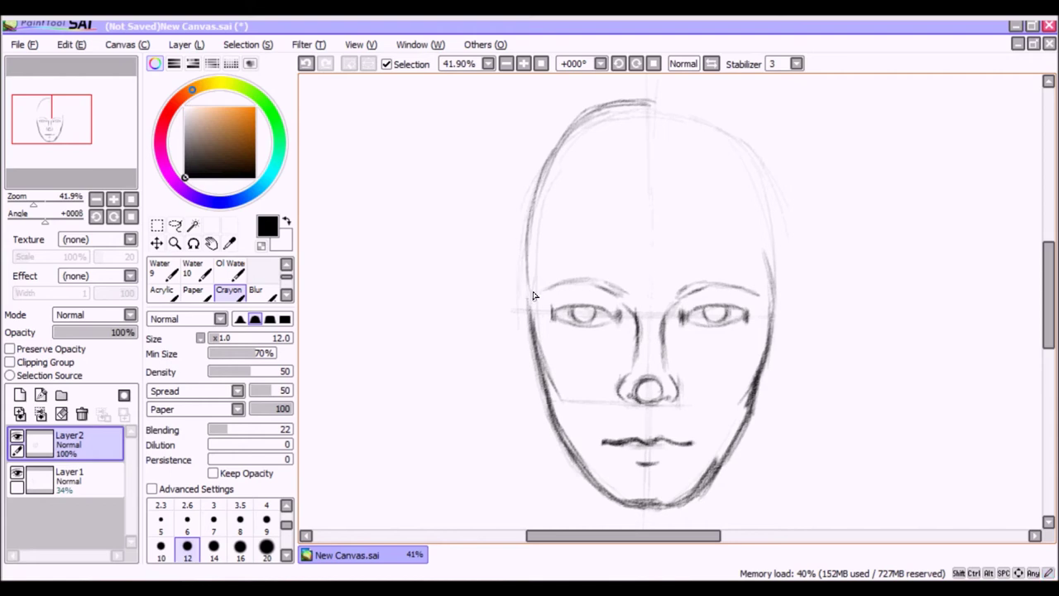
mouse_move(648, 101)
mouse_down()
mouse_move(717, 113)
mouse_move(688, 103)
mouse_move(731, 124)
mouse_move(753, 176)
mouse_up()
mouse_move(716, 115)
mouse_down()
mouse_move(761, 208)
mouse_move(748, 176)
mouse_move(770, 285)
mouse_move(763, 187)
mouse_move(696, 106)
mouse_up()
mouse_move(568, 107)
mouse_down()
mouse_move(542, 170)
mouse_move(549, 156)
mouse_move(559, 253)
mouse_up()
Erase the top arc of the skull outline and redraw it flatter along the head guide, joining it to both sides.
key(e)
mouse_move(550, 124)
mouse_down()
mouse_move(609, 110)
mouse_move(617, 99)
mouse_move(722, 104)
mouse_move(742, 129)
mouse_up()
key(e)
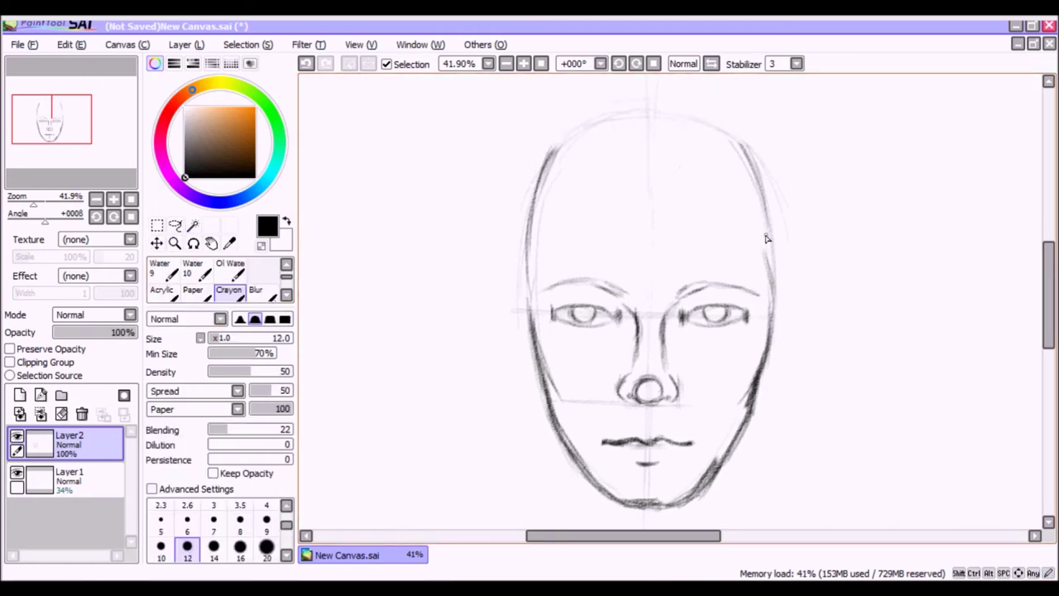
mouse_move(767, 234)
mouse_down()
mouse_move(733, 147)
mouse_move(705, 129)
mouse_move(637, 121)
mouse_move(669, 118)
mouse_move(582, 130)
mouse_move(562, 148)
mouse_move(534, 237)
mouse_move(526, 310)
mouse_move(531, 279)
mouse_move(537, 341)
mouse_up()
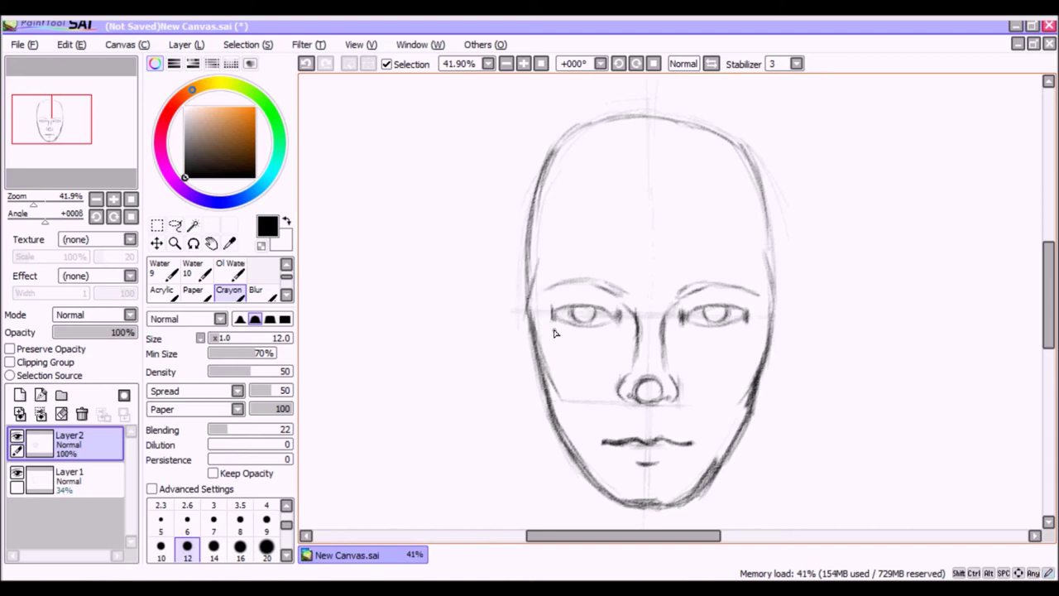
drag(1048, 294, 1049, 301)
scroll(645, 290, up, 1)
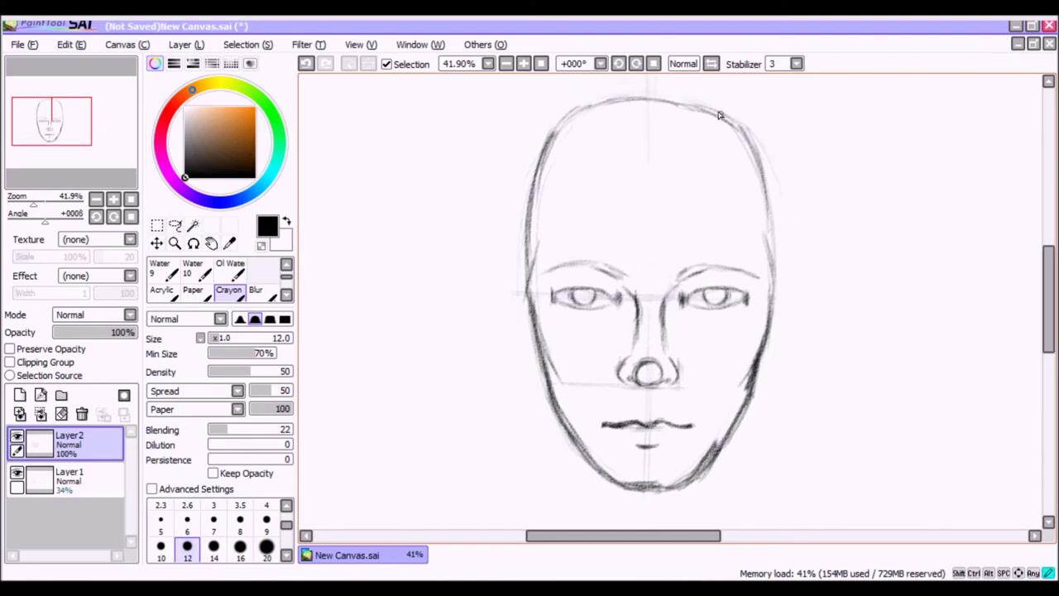
mouse_move(719, 115)
mouse_down()
mouse_move(605, 104)
mouse_move(567, 118)
mouse_up()
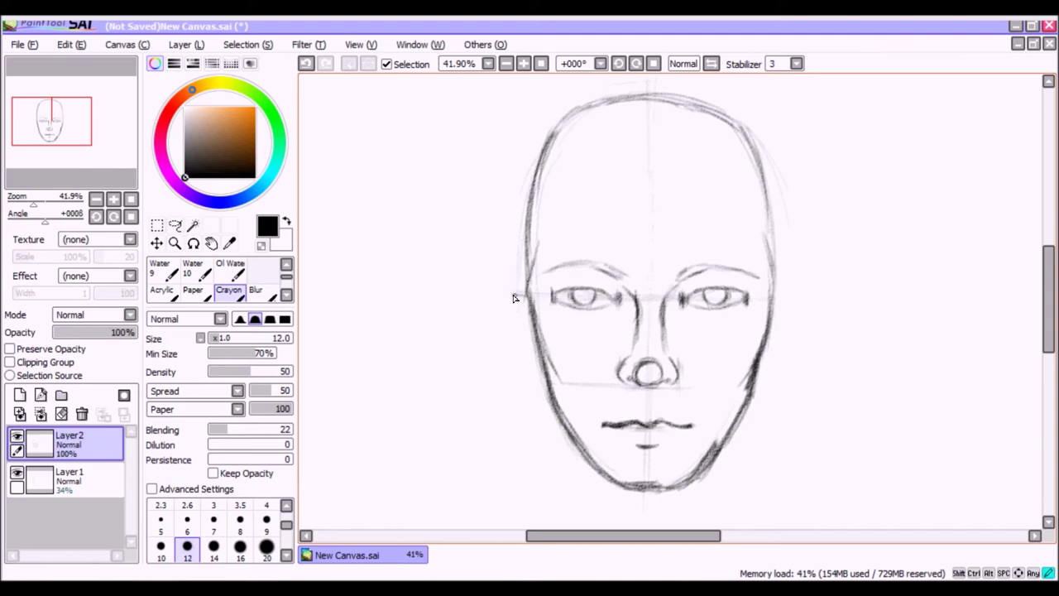
Mark the ear tops at the eye line and draw the left ear tapering down to the nose-base level.
drag(776, 297, 787, 295)
mouse_move(512, 294)
mouse_down()
mouse_move(512, 338)
mouse_move(509, 307)
mouse_move(531, 373)
mouse_up()
drag(508, 326, 531, 370)
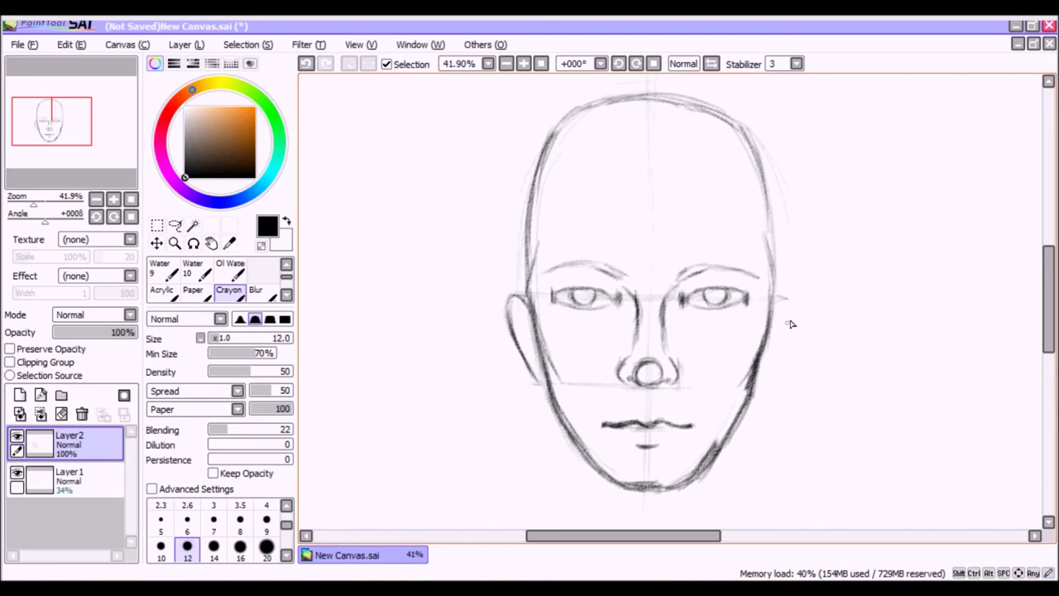
Draw the matching right ear between the eye line and the nose-base level.
mouse_move(778, 300)
mouse_down()
mouse_move(796, 301)
mouse_move(789, 334)
mouse_up()
mouse_move(751, 378)
mouse_down()
mouse_move(779, 358)
mouse_move(768, 378)
mouse_up()
mouse_move(794, 317)
mouse_down()
mouse_move(771, 379)
mouse_move(789, 338)
mouse_move(762, 377)
mouse_up()
mouse_move(786, 315)
mouse_down()
mouse_move(802, 309)
mouse_move(793, 308)
mouse_up()
drag(583, 536, 586, 535)
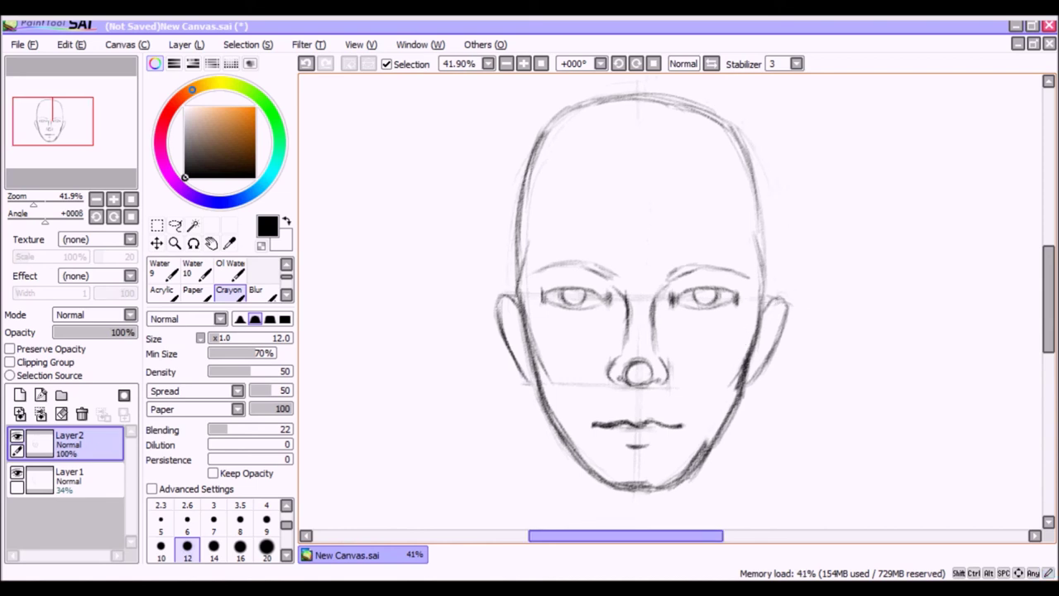